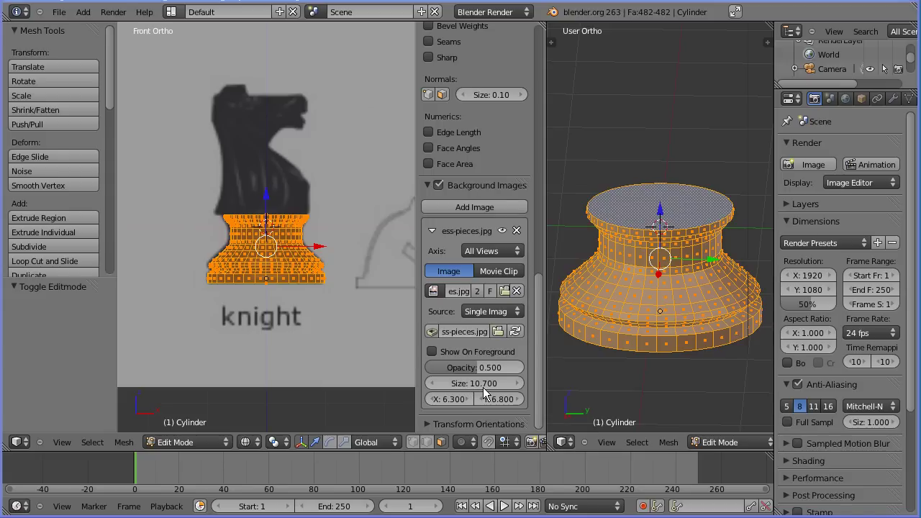
- Start a new file from the default startup scene
left_click(63, 13)
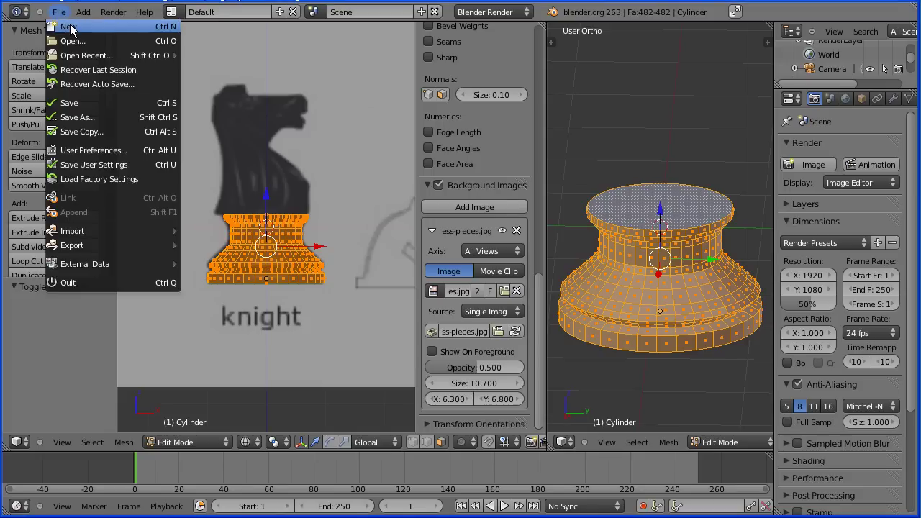
left_click(69, 26)
left_click(77, 37)
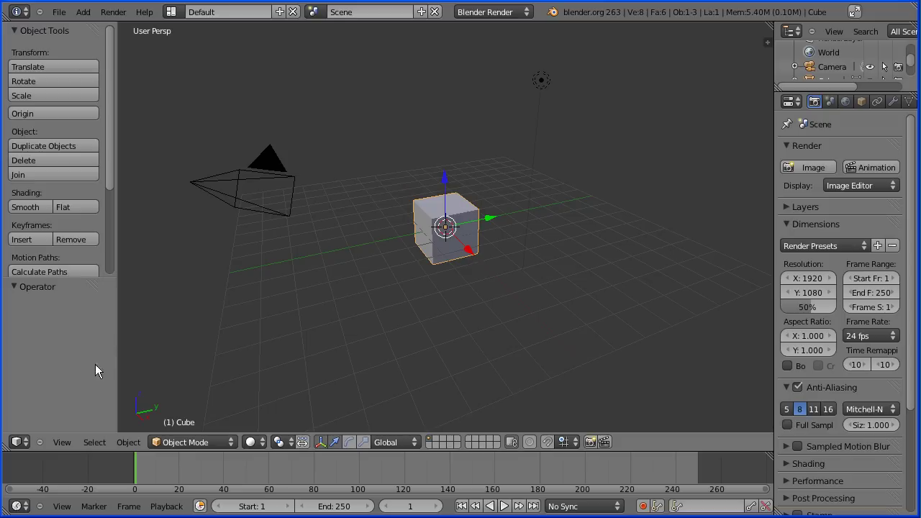
- Switch the 3D view to orthographic projection and look straight from the Front
left_click(62, 443)
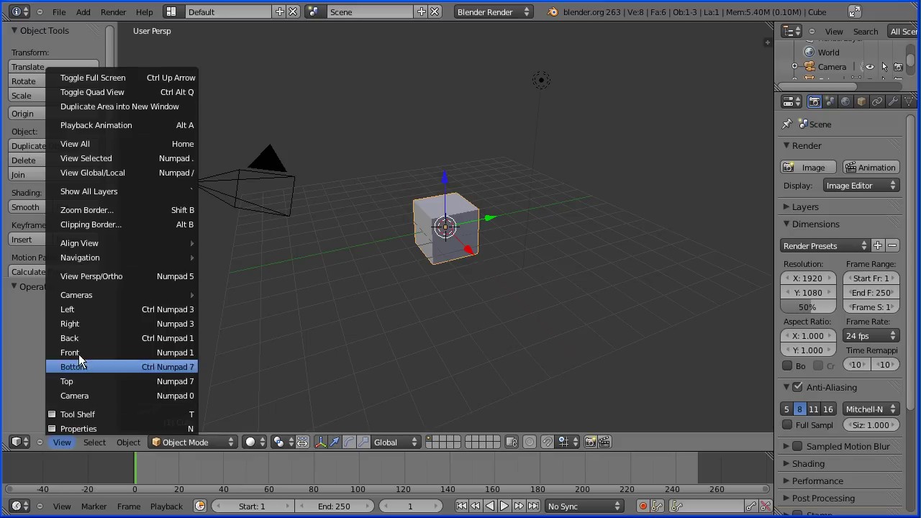
left_click(134, 277)
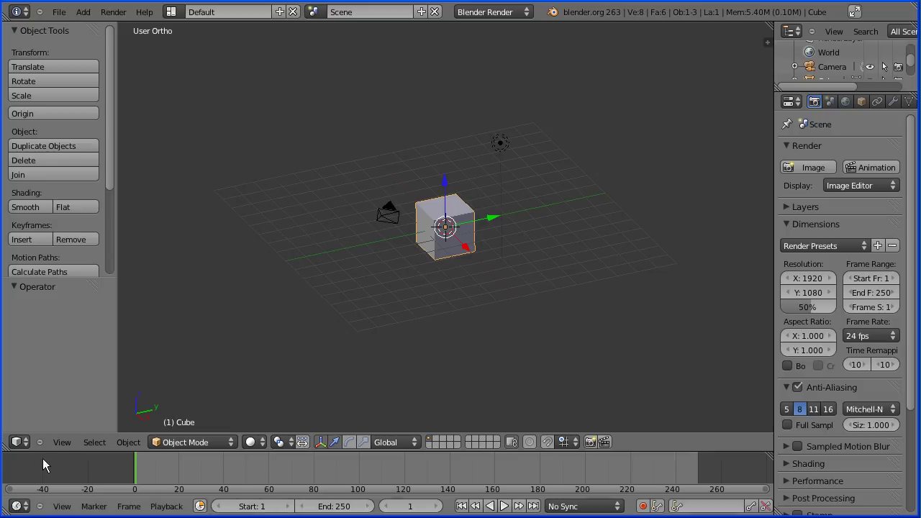
left_click(61, 443)
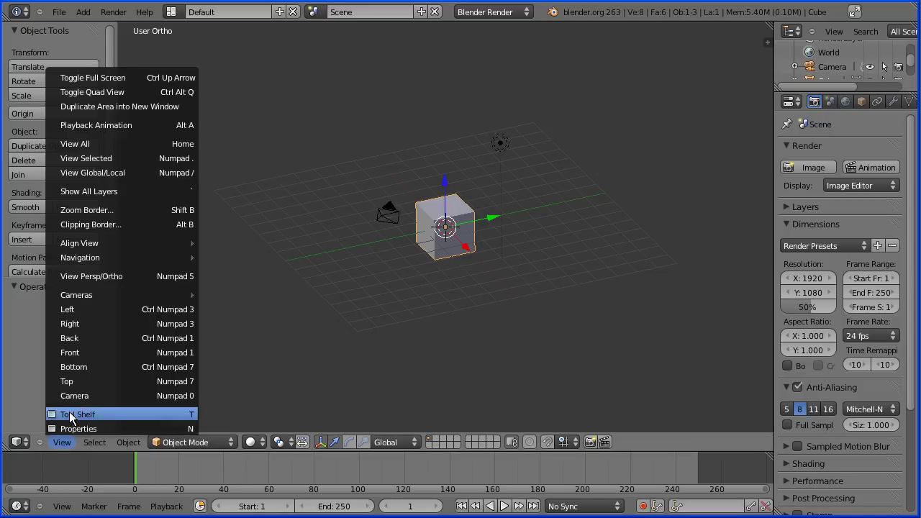
left_click(119, 353)
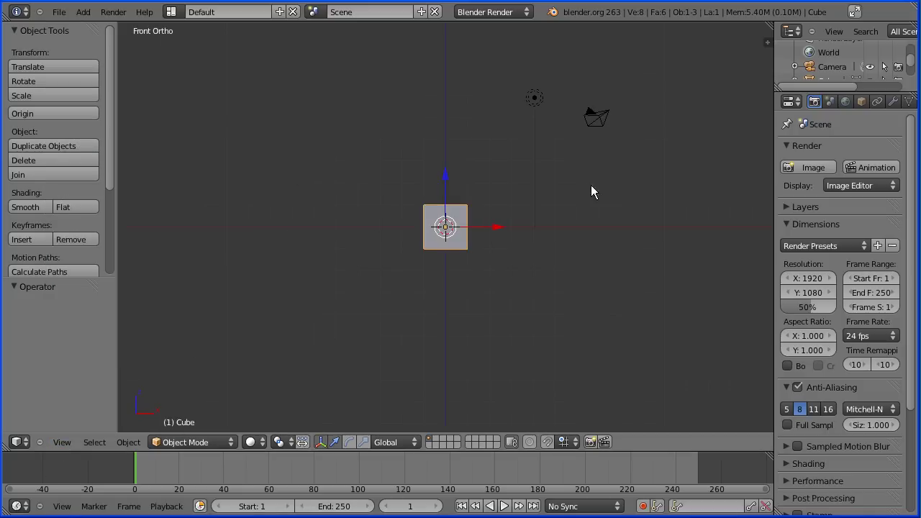
- Show the properties sidebar, enable Background Images and add a new image slot
left_click(767, 42)
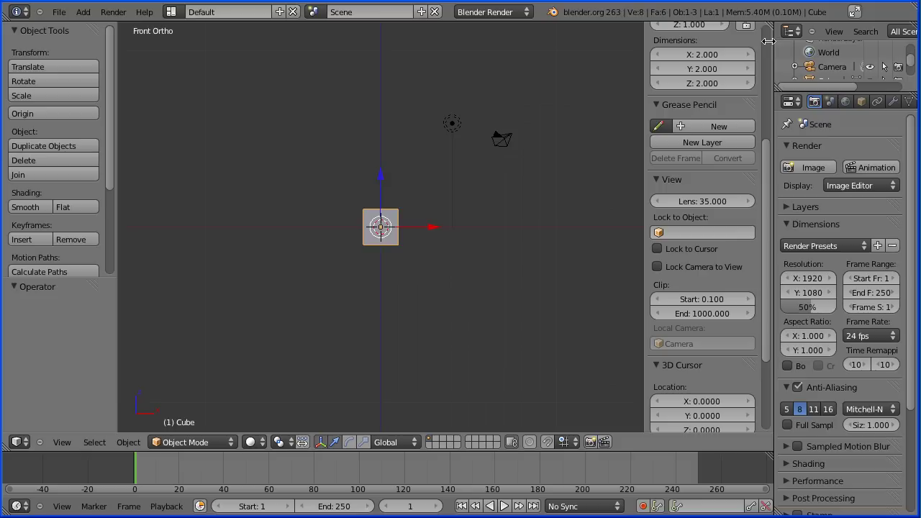
left_click_drag(769, 171, 771, 262)
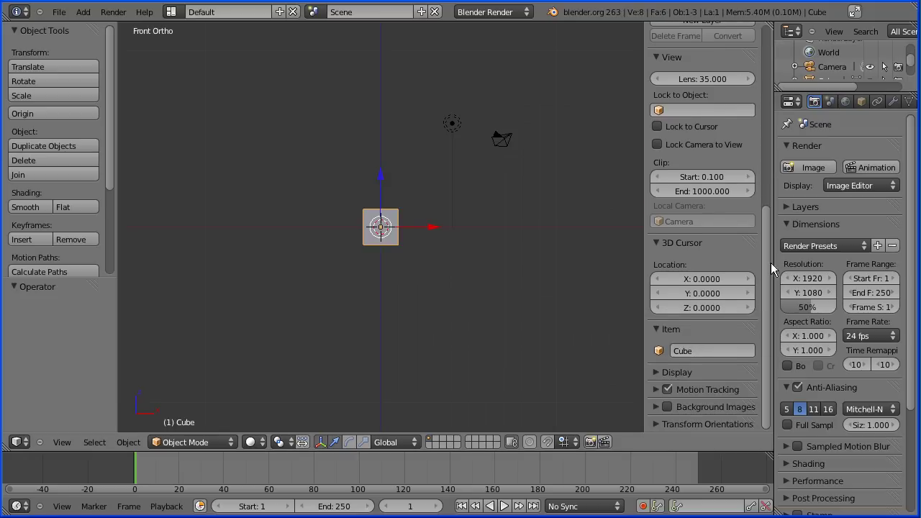
left_click(657, 407)
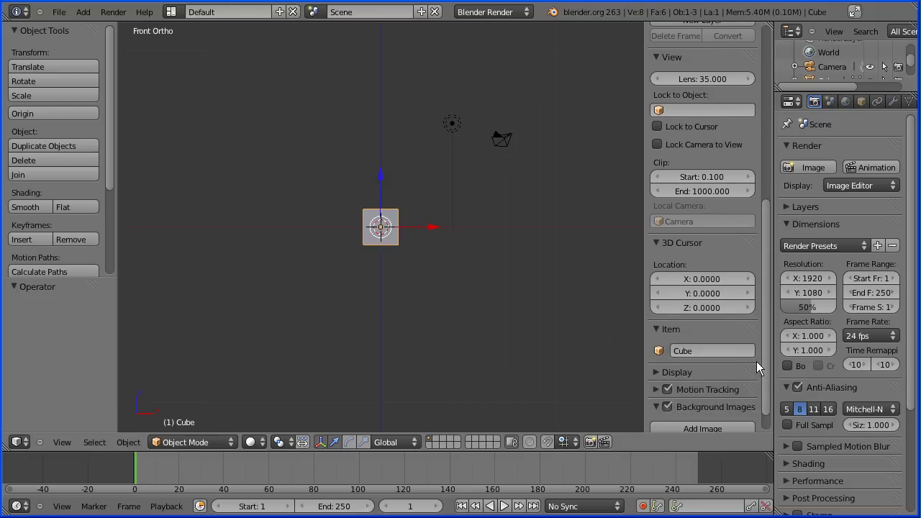
scroll(767, 355, "down", 2)
left_click(733, 403)
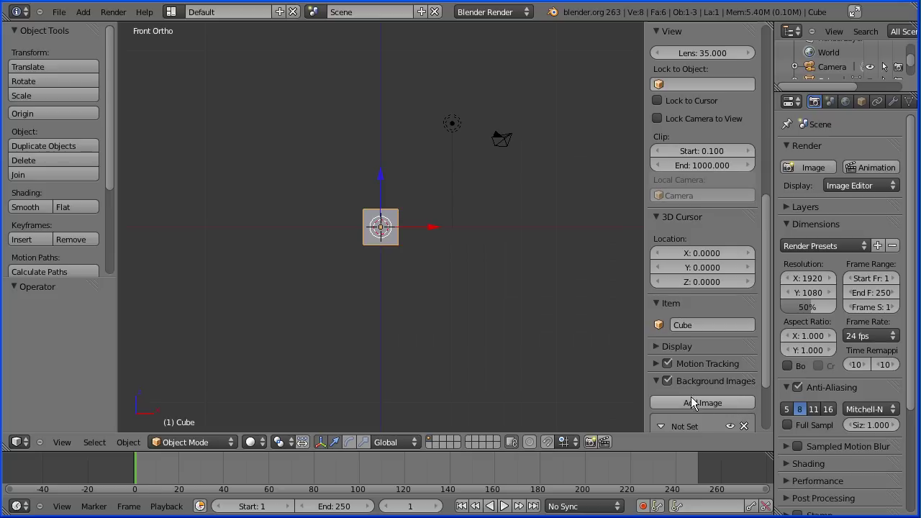
- Browse to the chess folder and pick chess-pieces.jpg
scroll(766, 374, "down", 2)
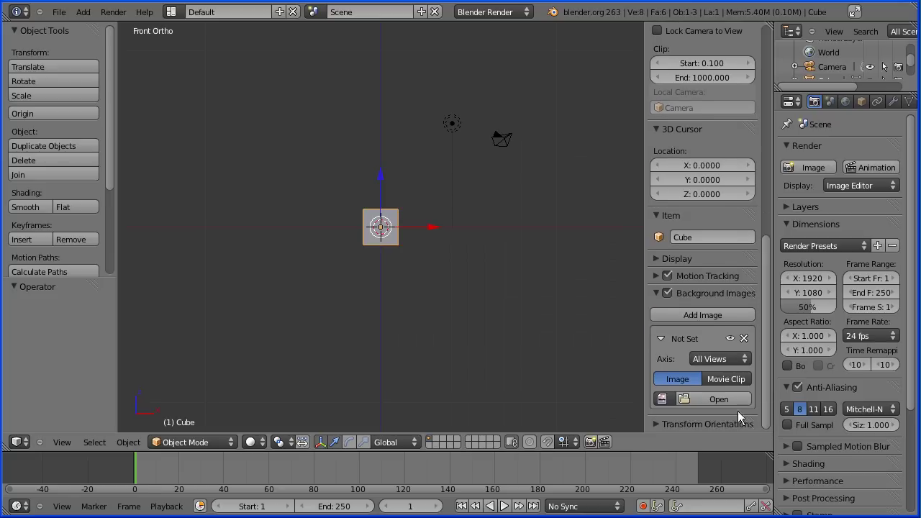
left_click(730, 402)
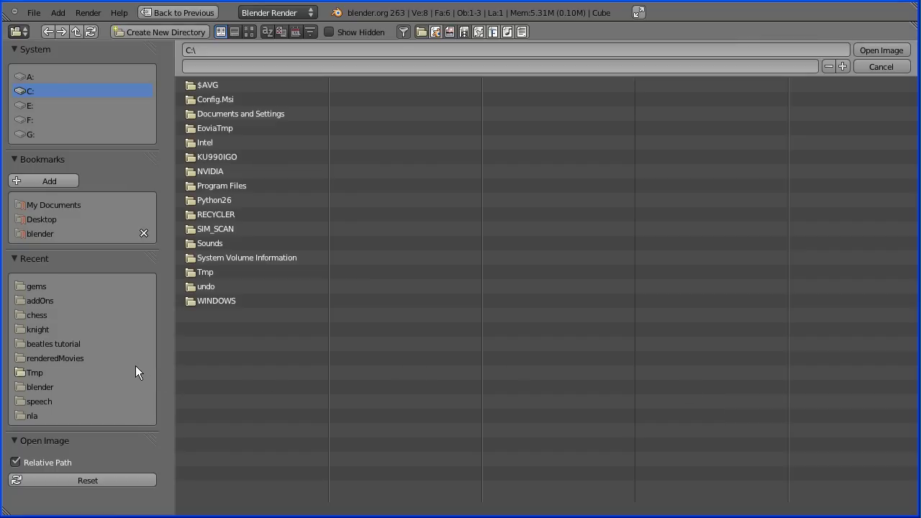
left_click(38, 315)
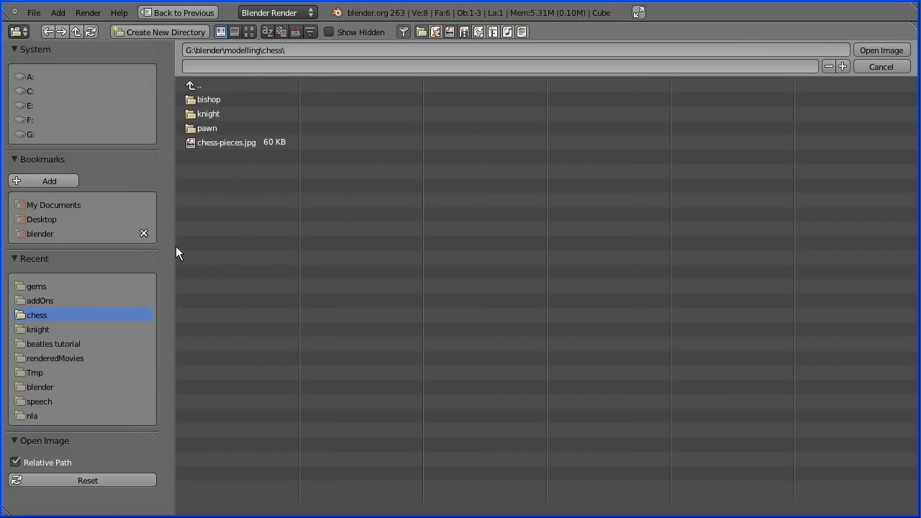
left_click(225, 140)
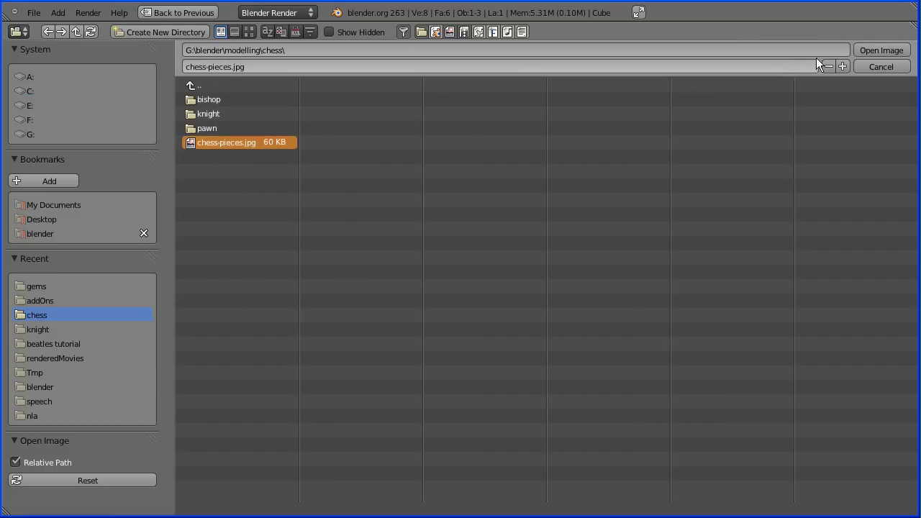
- Load chess-pieces.jpg as the background and set its size to 10.7
left_click(893, 51)
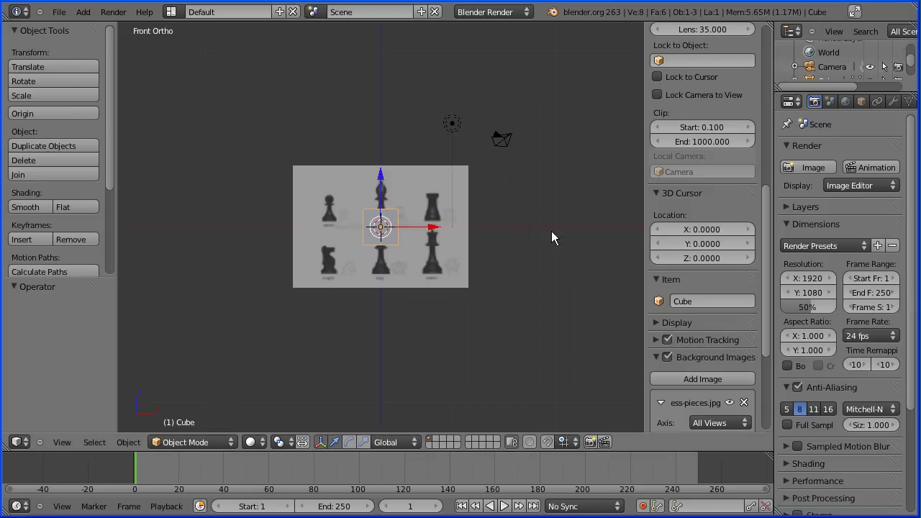
left_click_drag(769, 349, 770, 431)
left_click(702, 387)
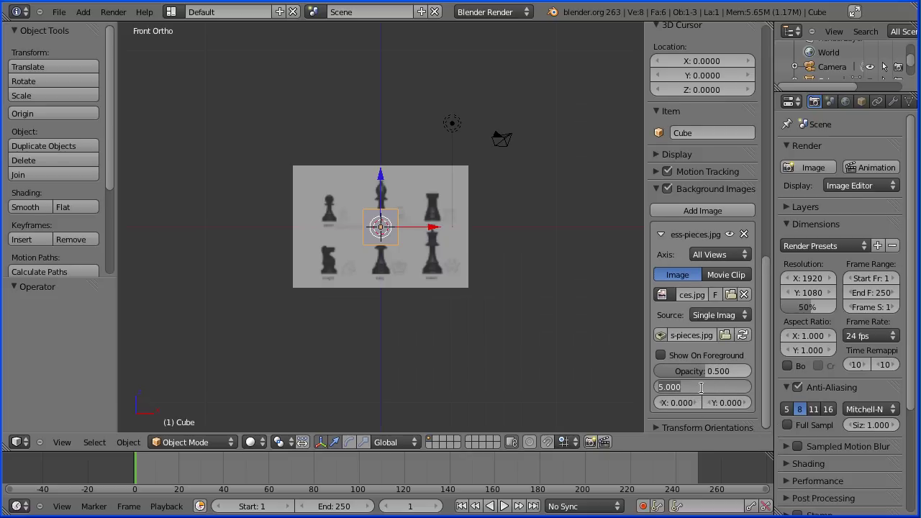
type("10.7")
key("Return")
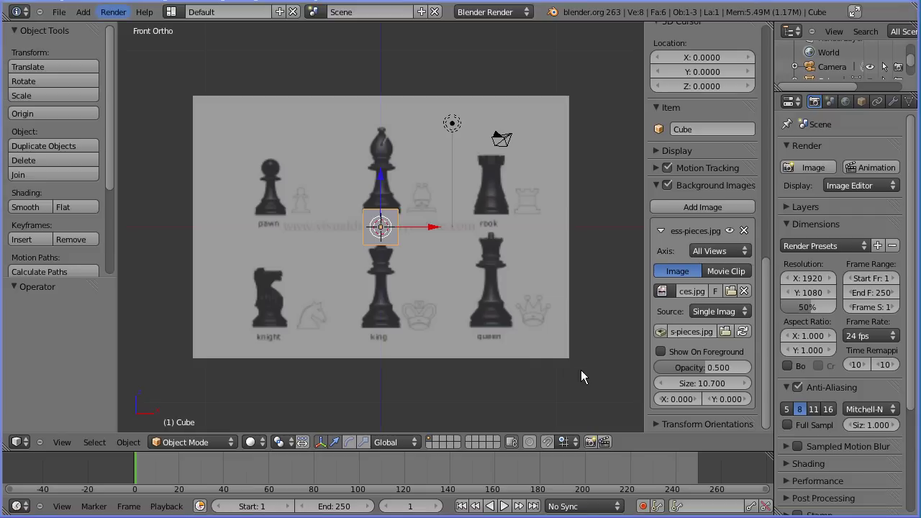
- Offset the background image to X 6.378, Y 4.961 so the knight sits behind the cube
left_click_drag(677, 400, 735, 400)
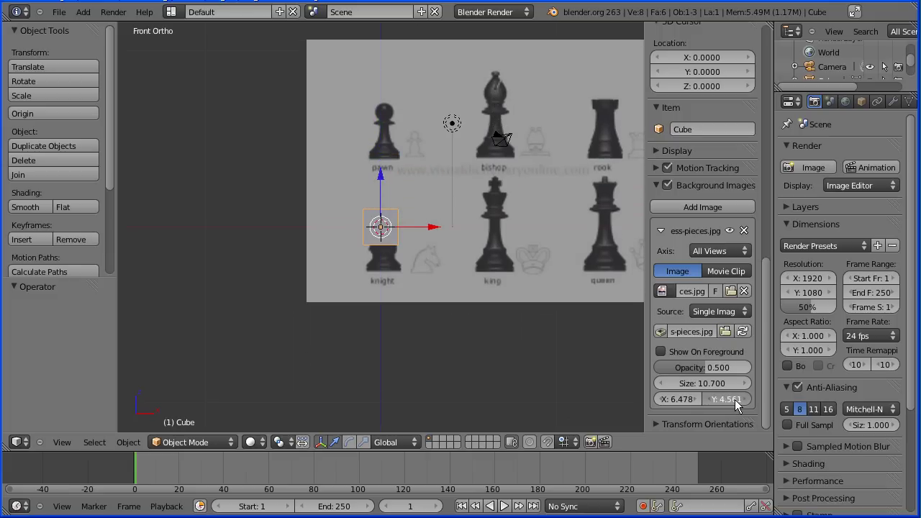
scroll(454, 329, "up", 6)
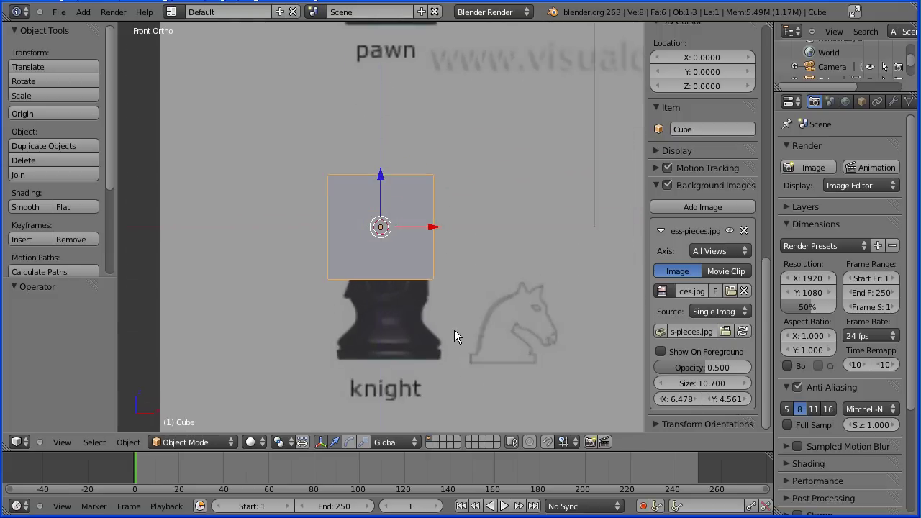
scroll(455, 331, "up", 5)
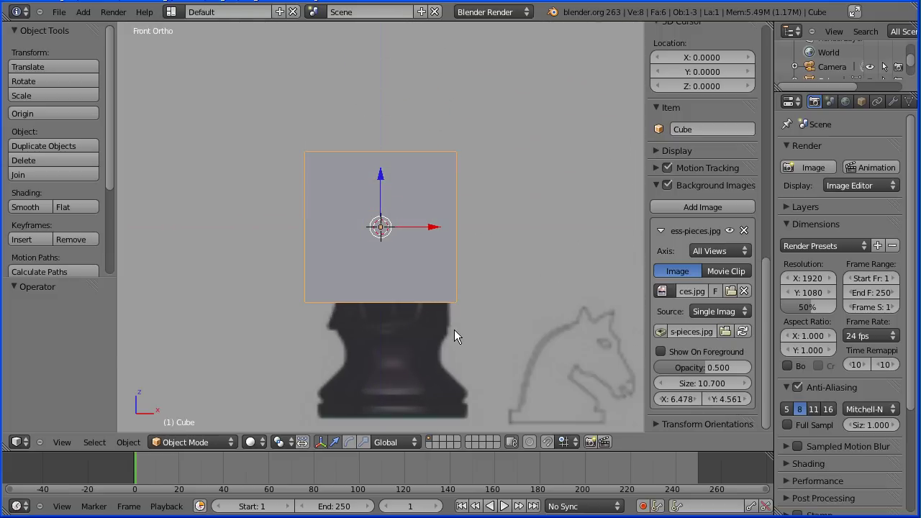
left_click(661, 398)
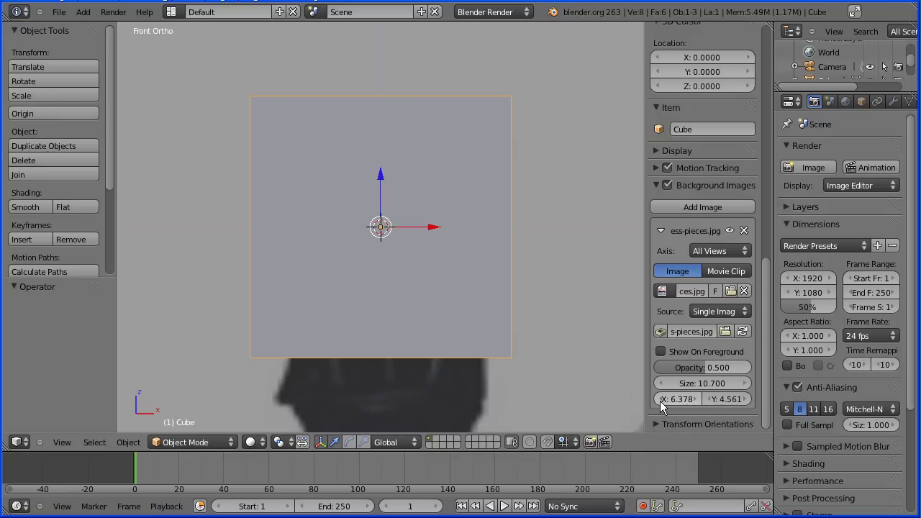
left_click(747, 399)
left_click(747, 399)
left_click(748, 400)
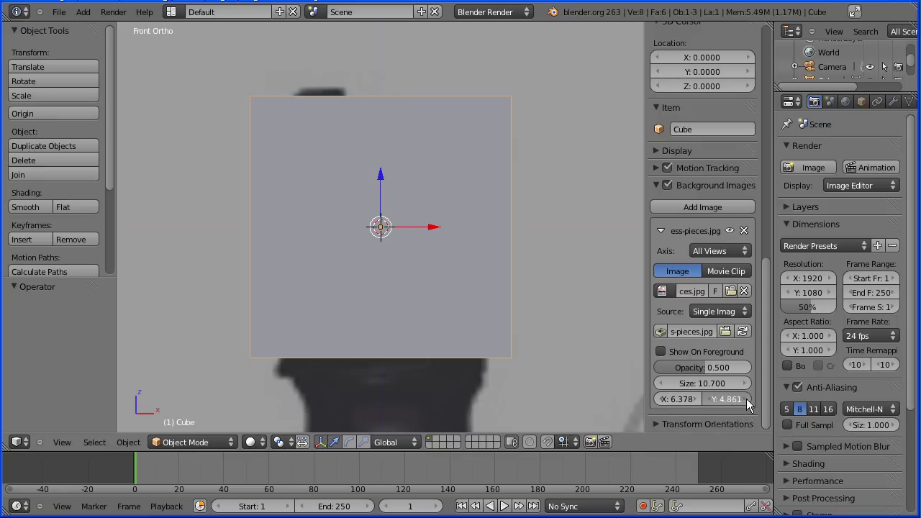
left_click(748, 399)
- Enter Edit Mode on the cube and delete all its vertices
left_click(209, 442)
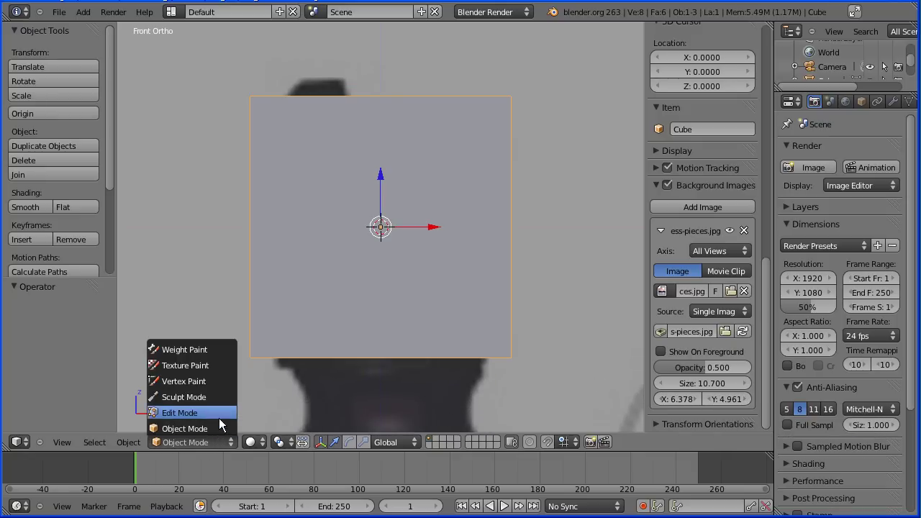
left_click(219, 416)
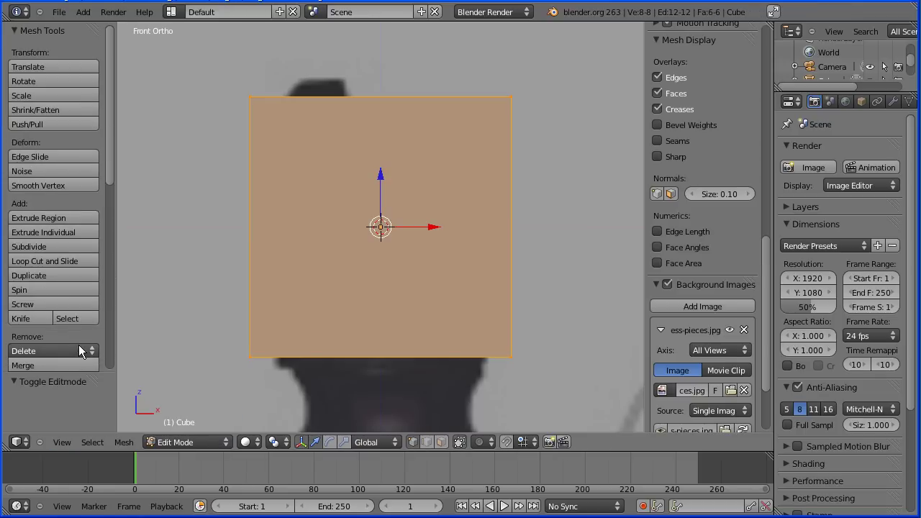
left_click(79, 351)
left_click(80, 364)
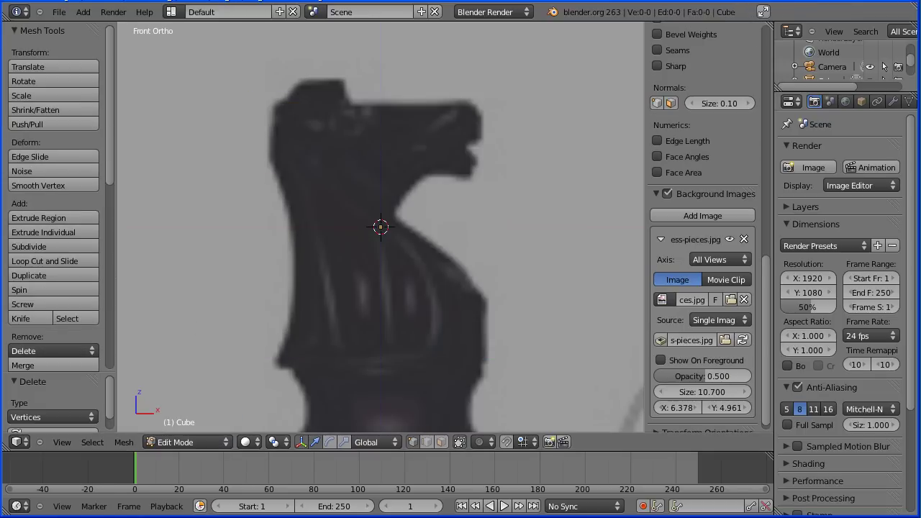
left_click(863, 101)
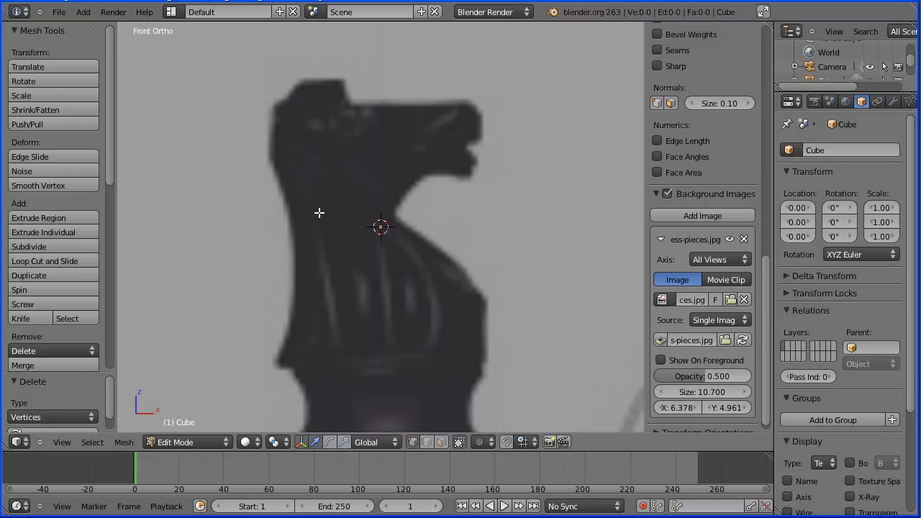
- Place outline vertices at the base's two corners and up the chest, hiding the transform gizmo
key("Tab")
key("Tab")
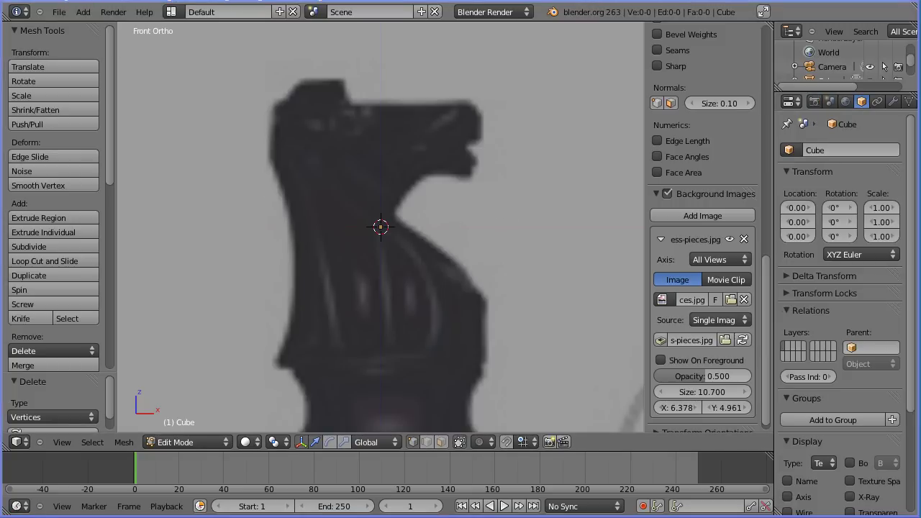
left_click(279, 355, "ctrl")
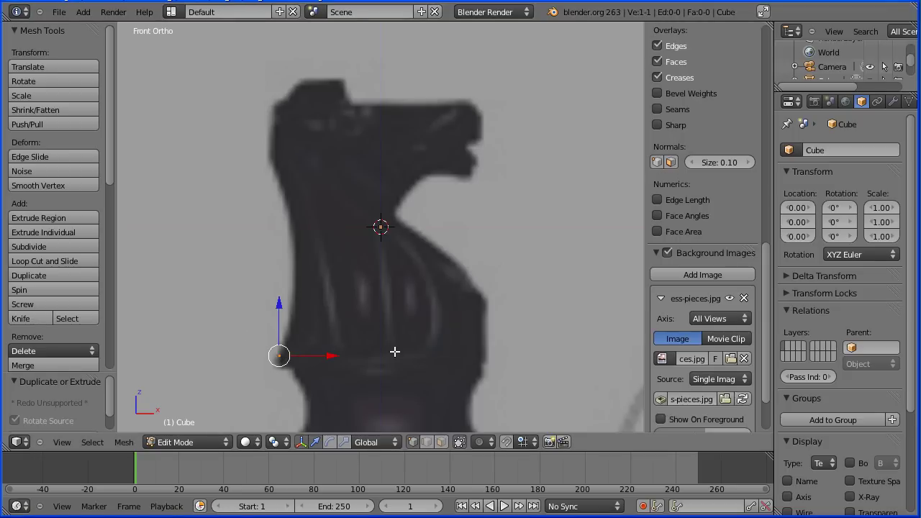
left_click(482, 352, "ctrl")
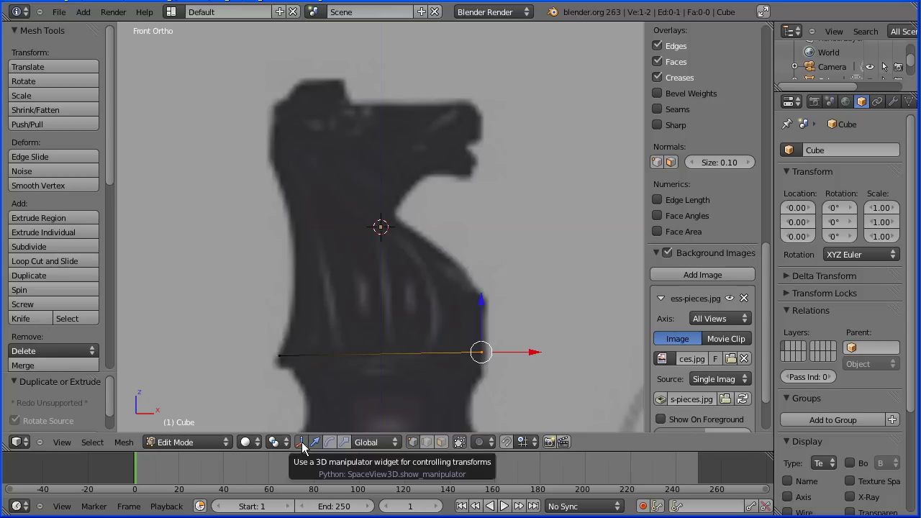
left_click(301, 442)
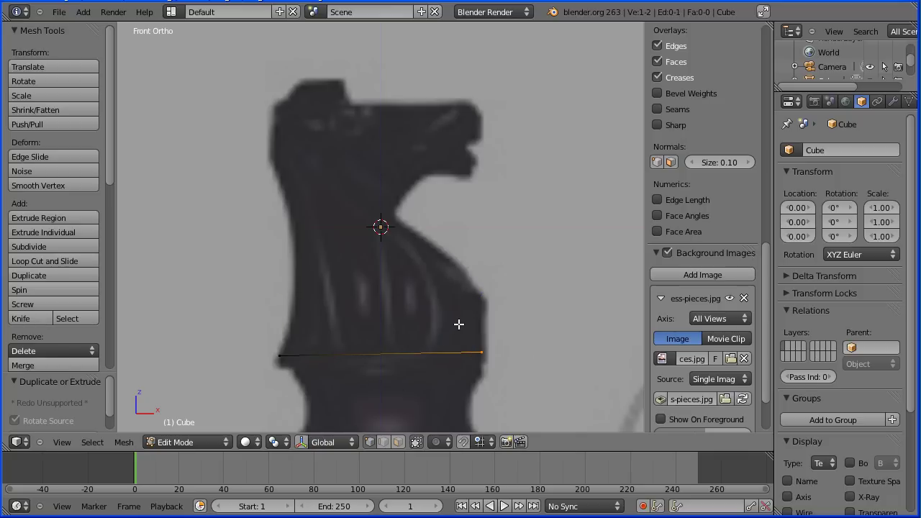
left_click(481, 298, "ctrl")
left_click(448, 259, "ctrl")
- Extend the outline up the neck, under the jaw, into the mouth notch and up the nose
left_click(416, 235, "ctrl")
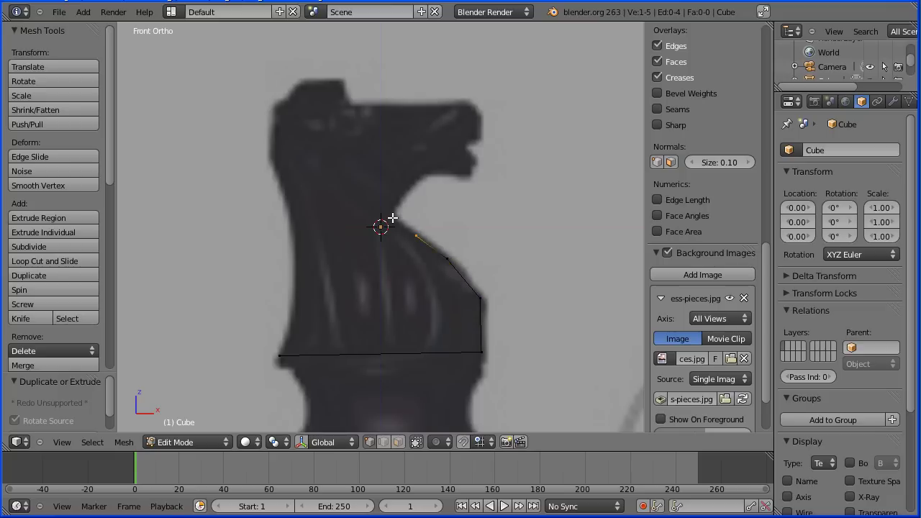
left_click(394, 216, "ctrl")
left_click(393, 207, "ctrl")
left_click(416, 184, "ctrl")
left_click(428, 173, "ctrl")
left_click(469, 175, "ctrl")
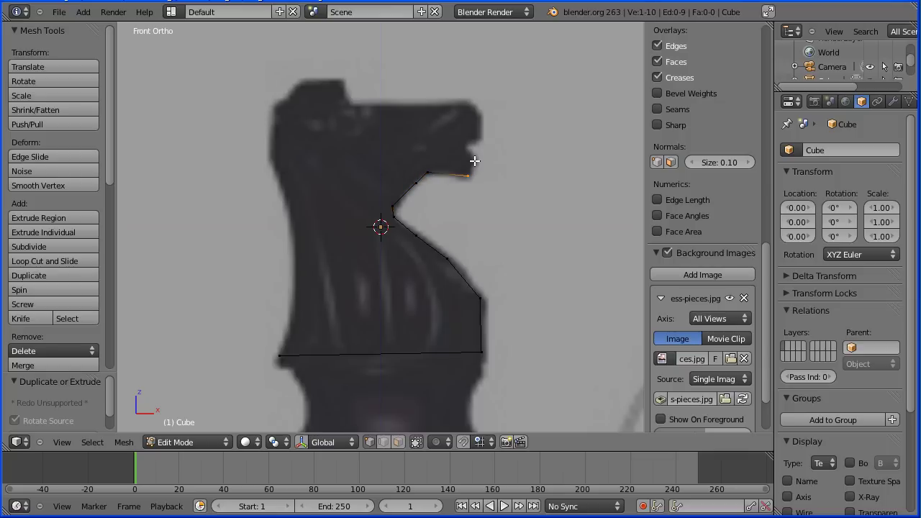
left_click(471, 160, "ctrl")
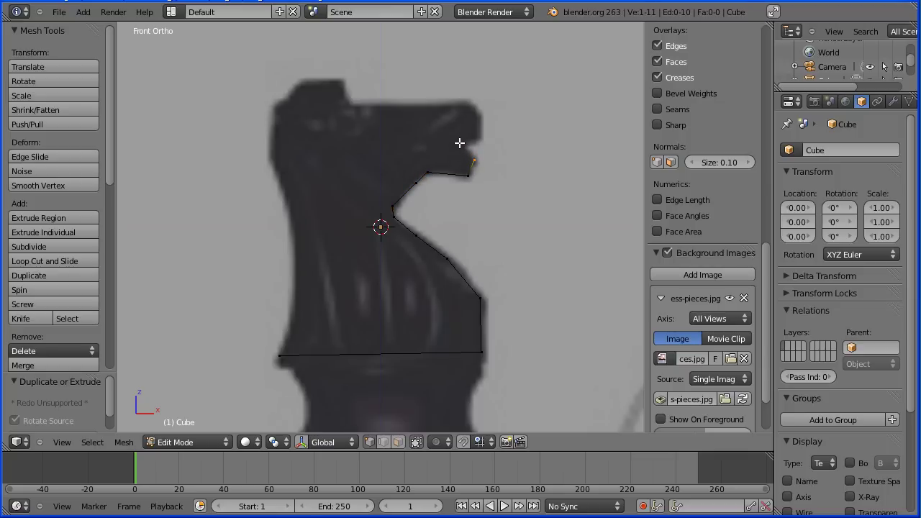
left_click(459, 142, "ctrl")
left_click(475, 135, "ctrl")
left_click(479, 116, "ctrl")
- Trace the outline over the nose, along the head top and around the ear
left_click(469, 107, "ctrl")
left_click(407, 105, "ctrl")
left_click(350, 106, "ctrl")
left_click(345, 98, "ctrl")
left_click(343, 81, "ctrl")
left_click(303, 81, "ctrl")
left_click(291, 99, "ctrl")
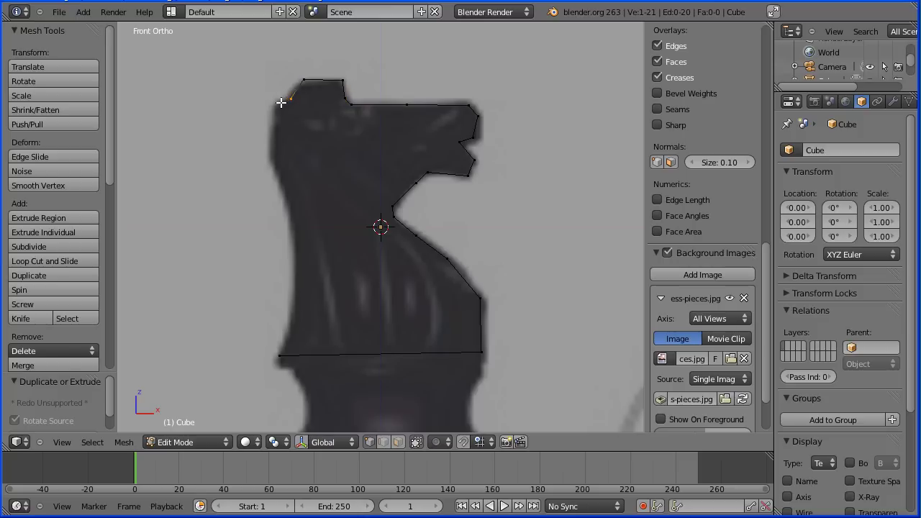
- Continue the outline down the back and left side to just above the base, then select the throat vertex
left_click(276, 104, "ctrl")
left_click(270, 154, "ctrl")
left_click(286, 200, "ctrl")
left_click(297, 237, "ctrl")
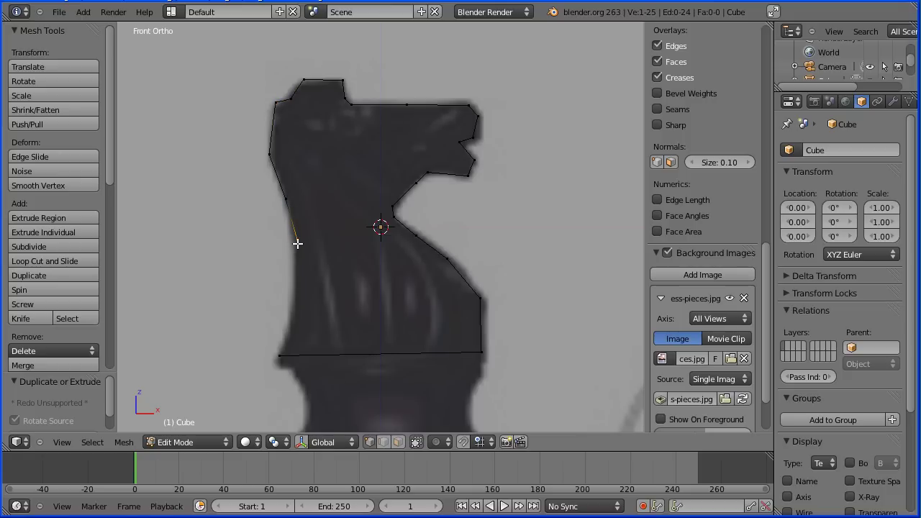
left_click(297, 296, "ctrl")
key("Tab")
key("Tab")
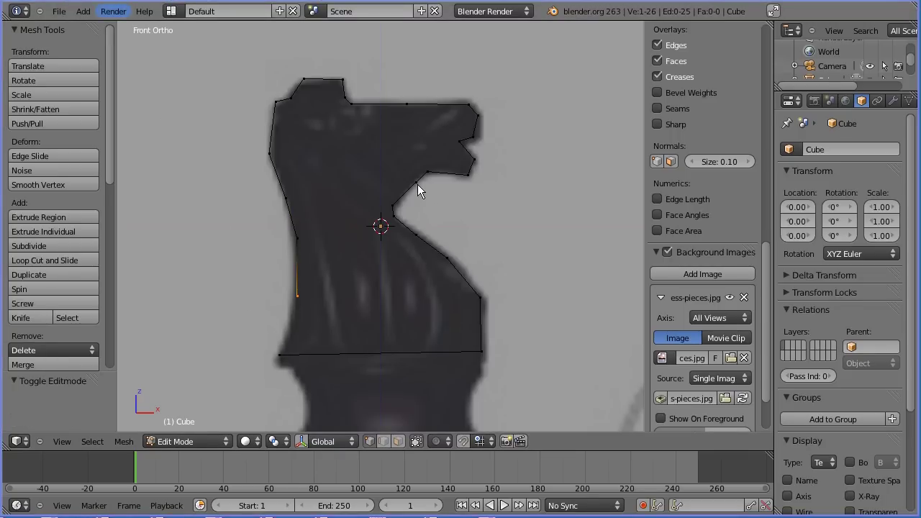
right_click(417, 183)
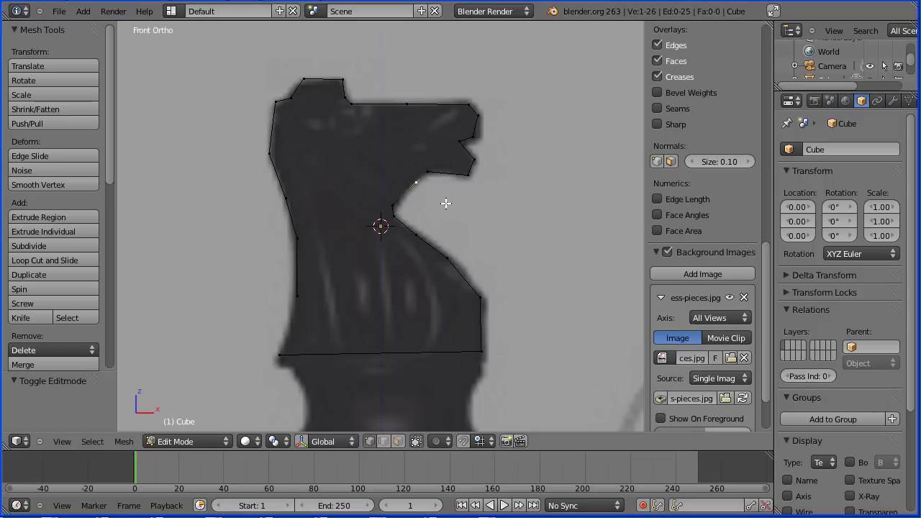
- Move the throat vertex left and the mouth notch vertex right to fit the photo
key("g")
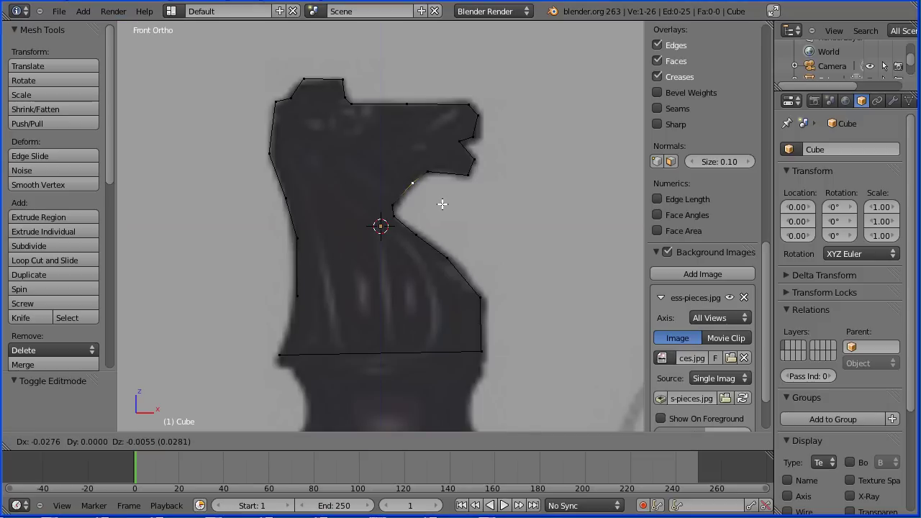
left_click(444, 201)
right_click(461, 142)
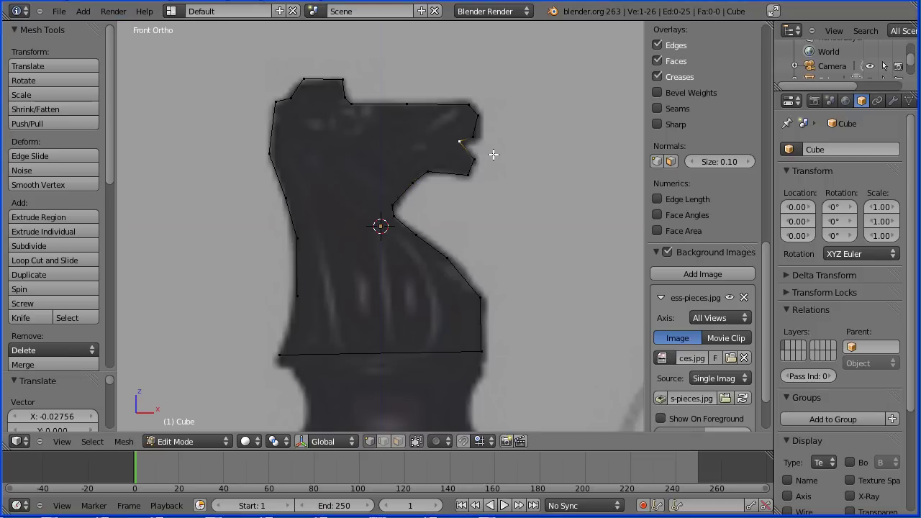
key("g")
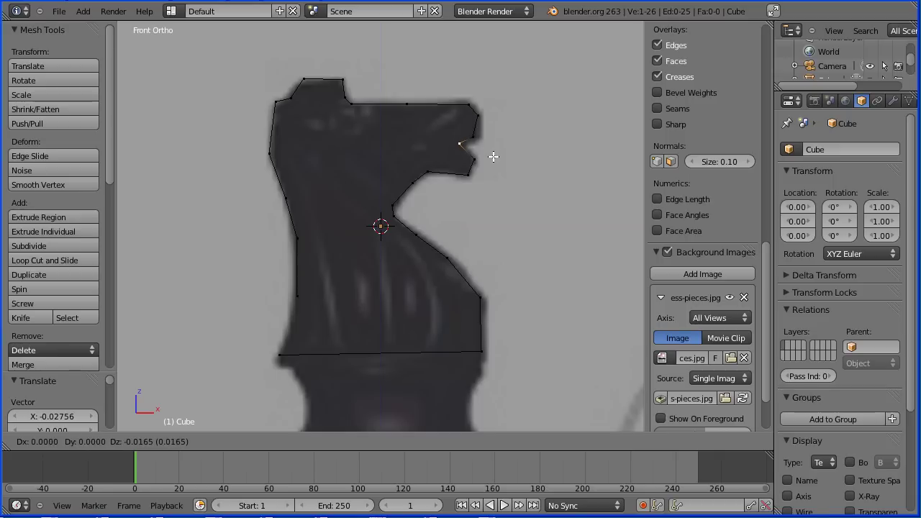
left_click(470, 149)
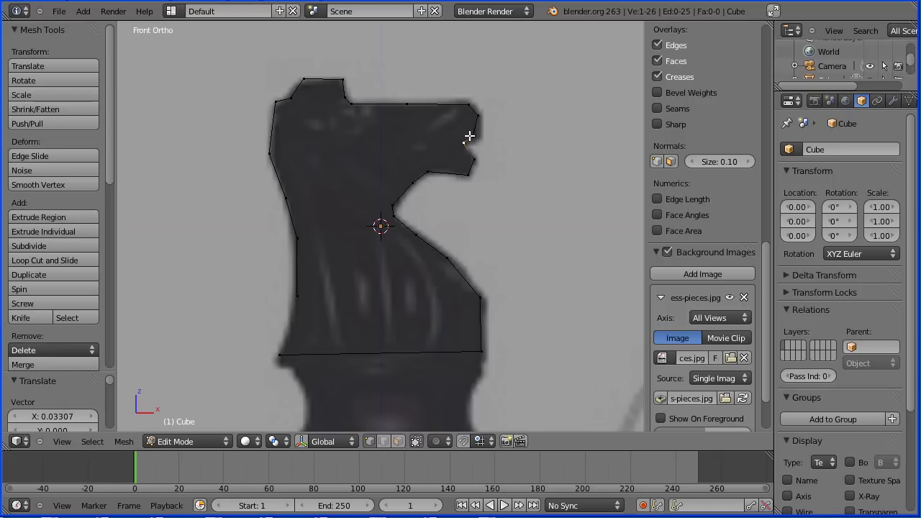
key("g")
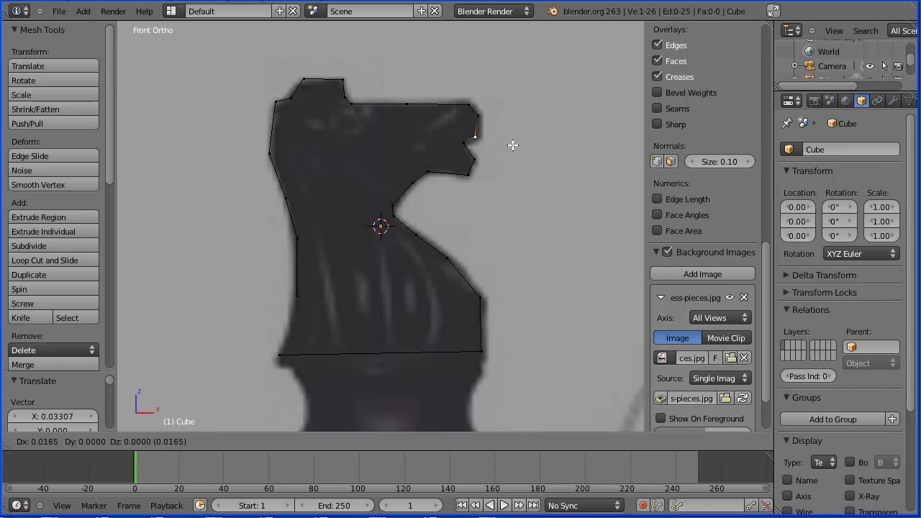
left_click(515, 144)
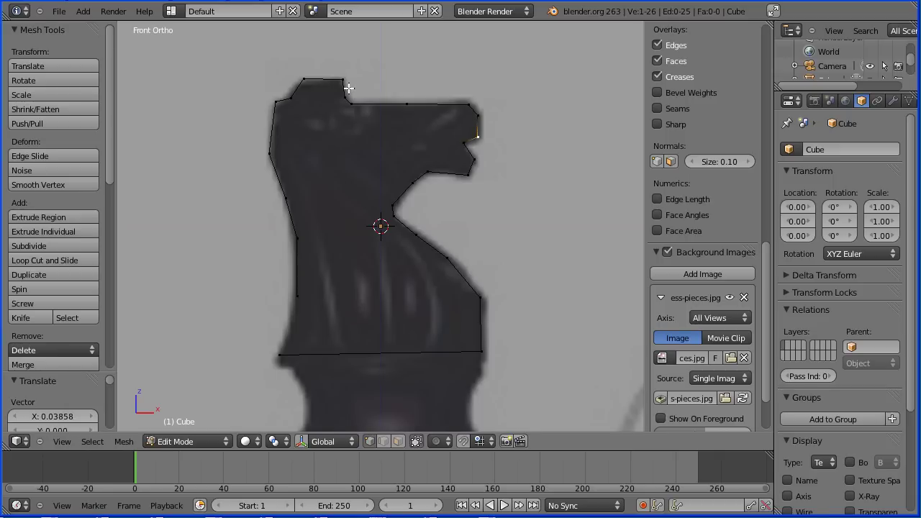
- Nudge the ear tip, top-left head and back vertices to hug the silhouette, then select the lowest left vertex
right_click(345, 80)
key("g")
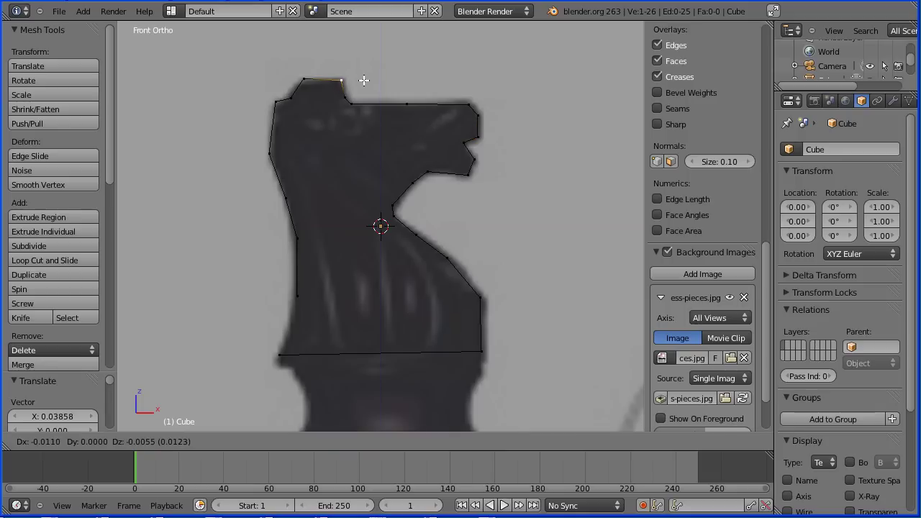
left_click(357, 80)
right_click(304, 79)
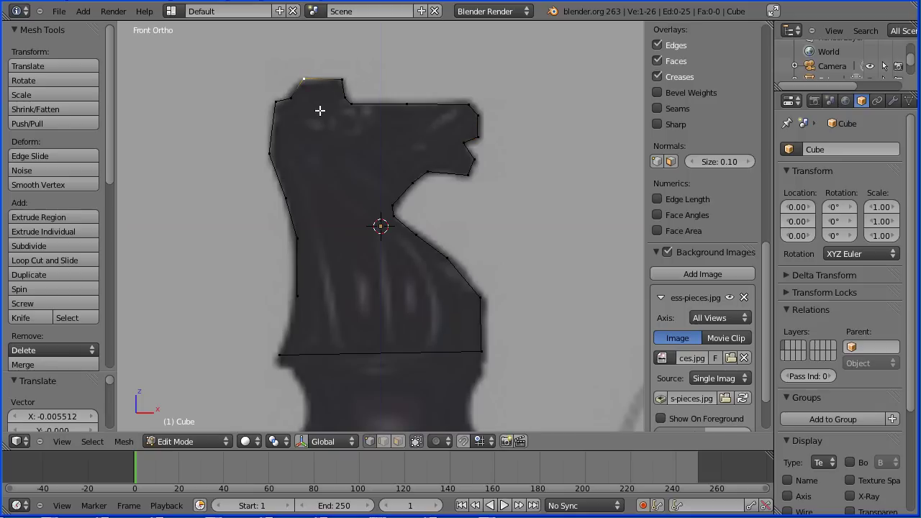
key("g")
left_click(314, 114)
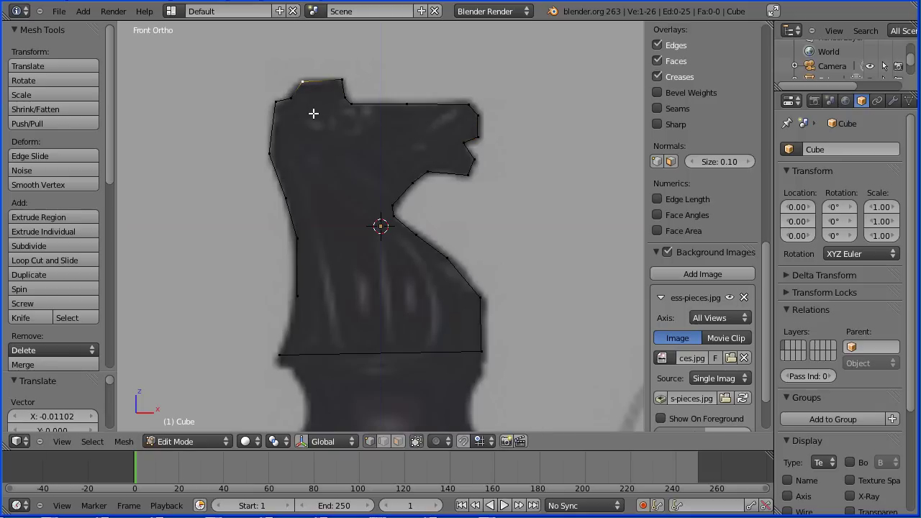
right_click(278, 103)
key("g")
left_click(305, 128)
right_click(298, 294)
- Join the lowest left vertex to the base's left corner to close the outline
right_click(279, 354, "shift")
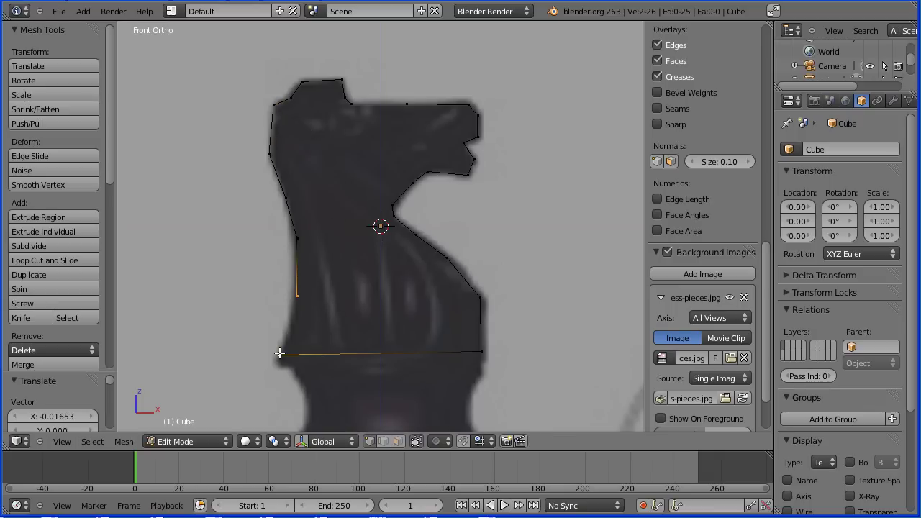
left_click(124, 442)
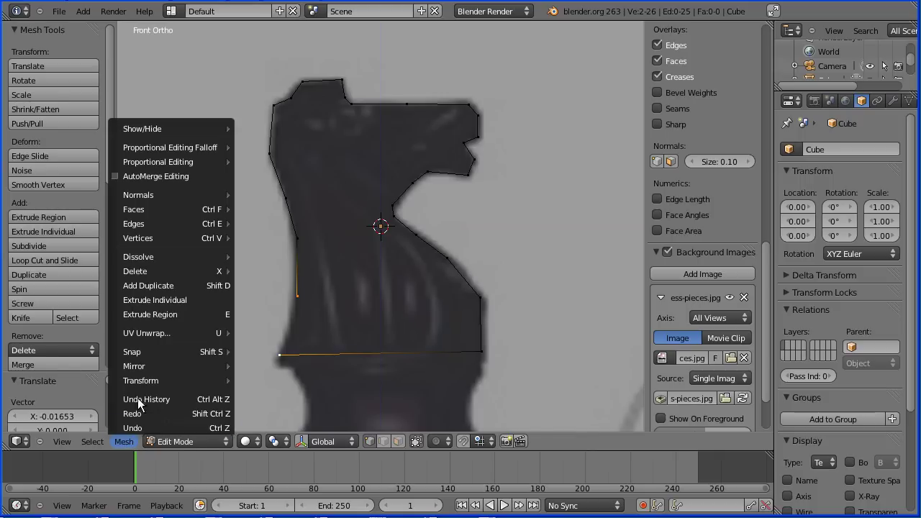
mouse_move(167, 224)
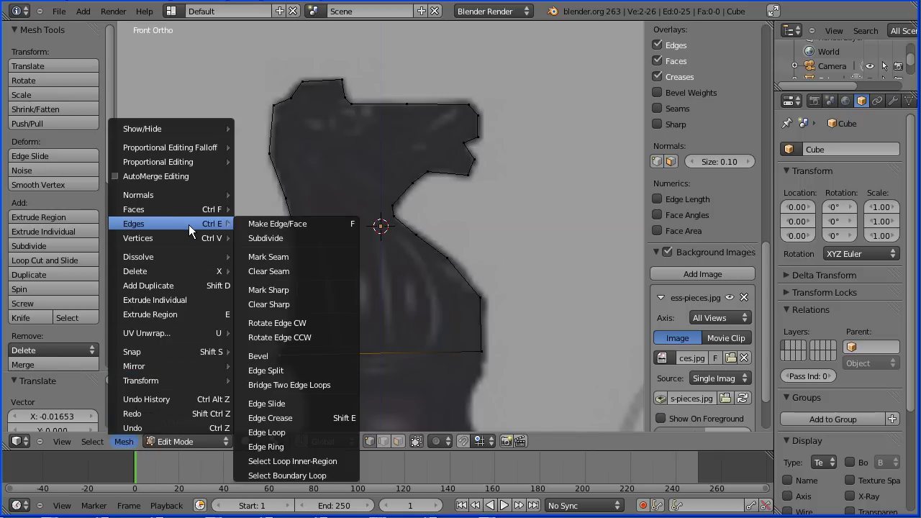
left_click(324, 223)
- Select the whole closed outline and fill it with a single face
key("Tab")
key("Tab")
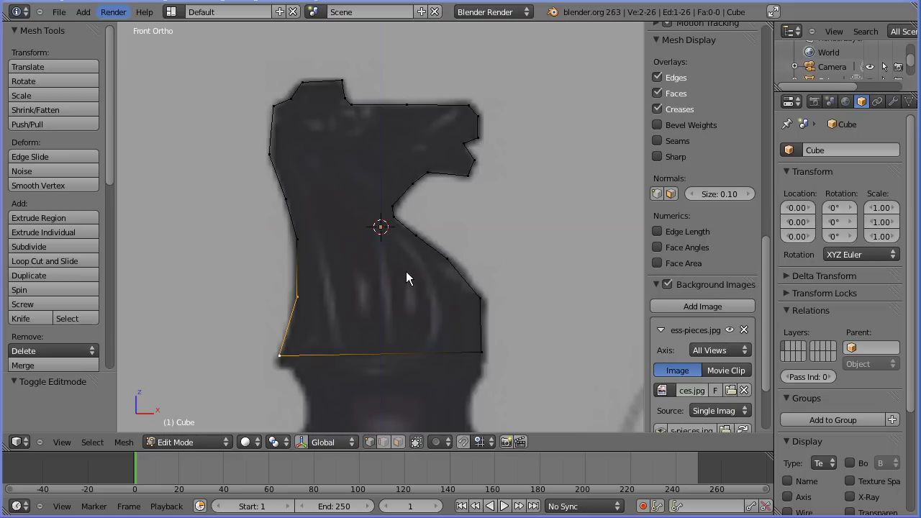
key("a")
key("a")
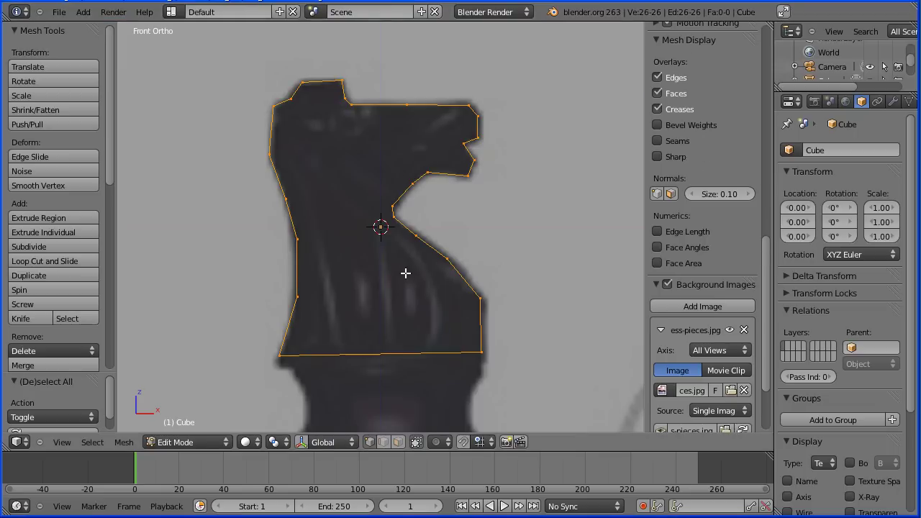
left_click(123, 442)
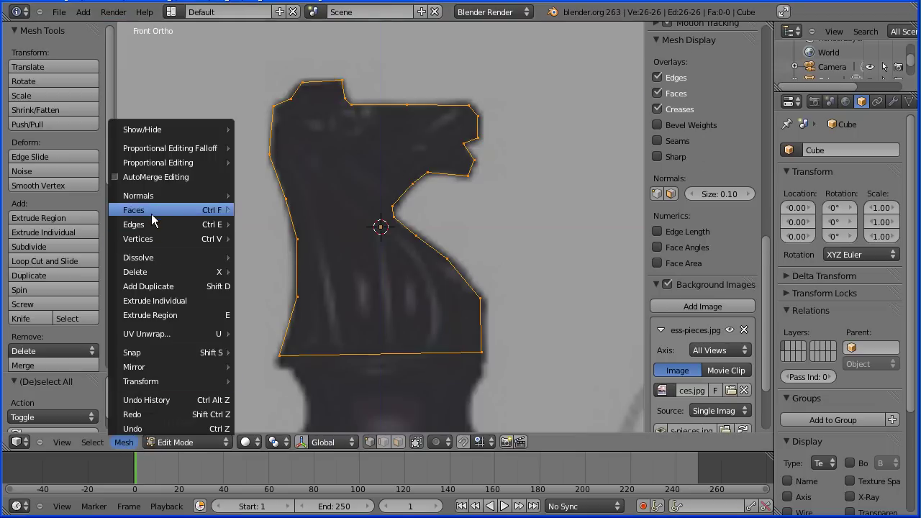
mouse_move(180, 215)
left_click(328, 227)
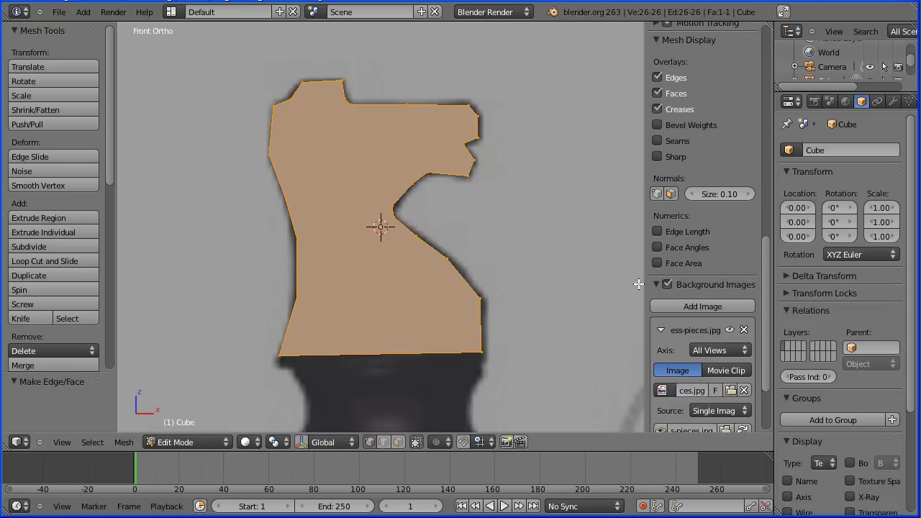
- Hide the reference photo, switch to Right view and extrude the face 0.7 units sideways
left_click(668, 285)
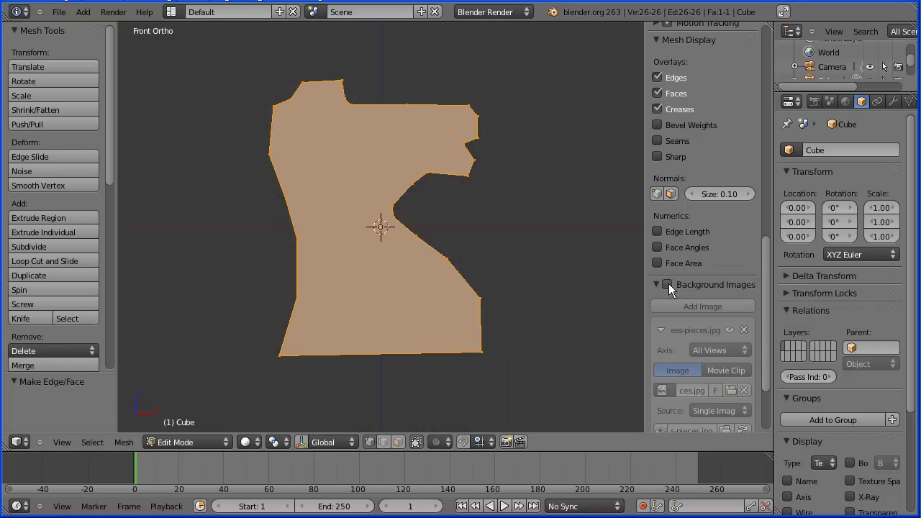
left_click(62, 444)
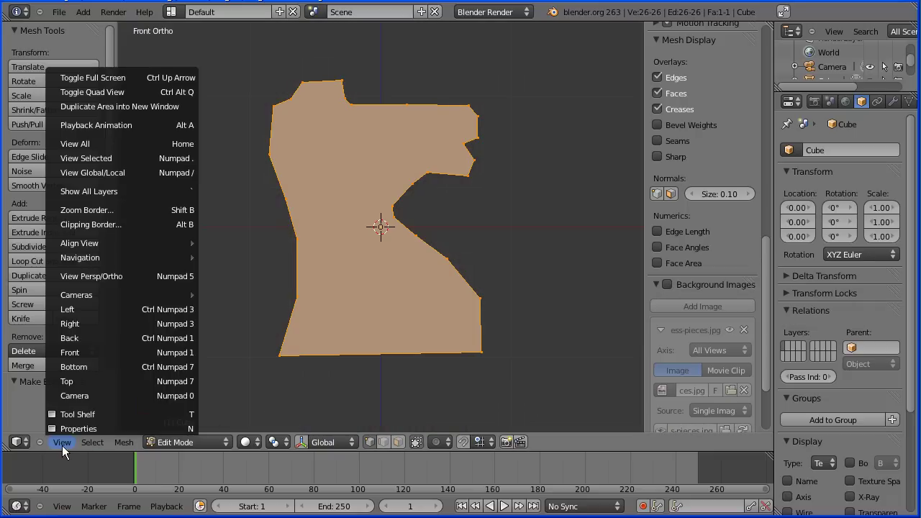
left_click(91, 330)
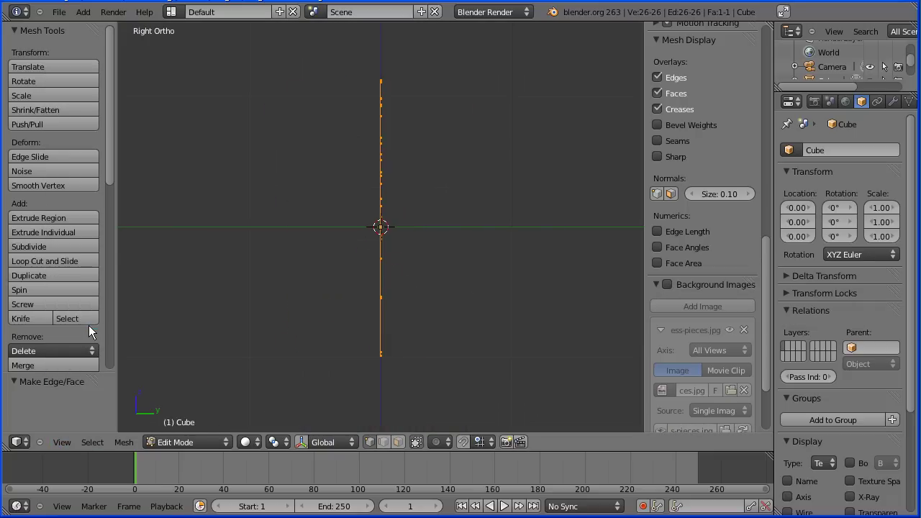
key("g")
key("z")
key("z")
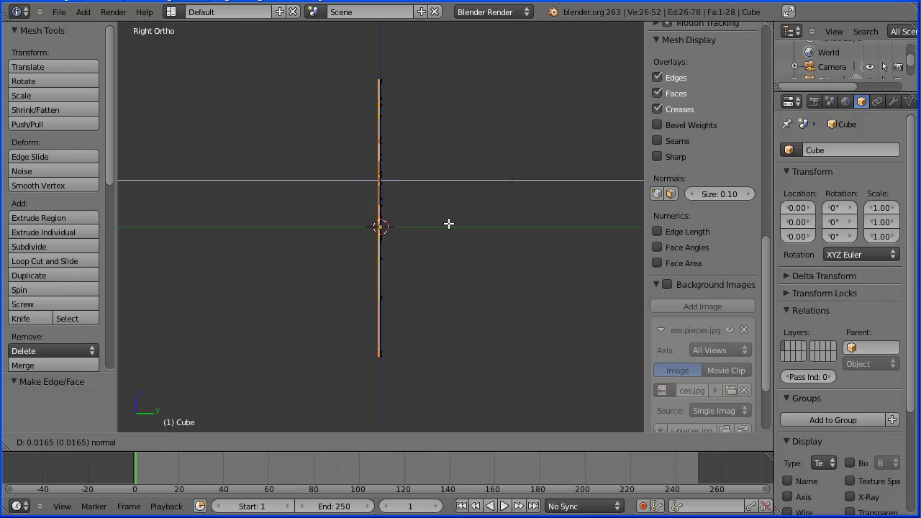
type("0.")
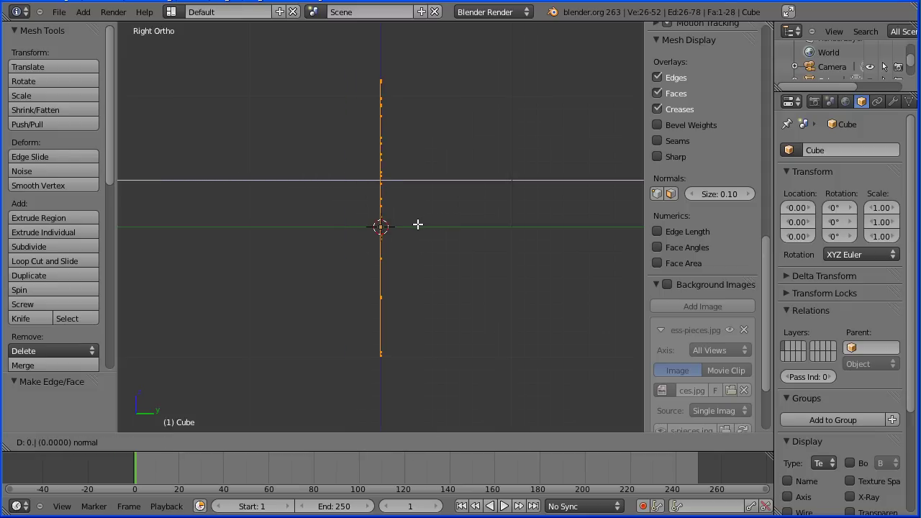
type("7")
key("Return")
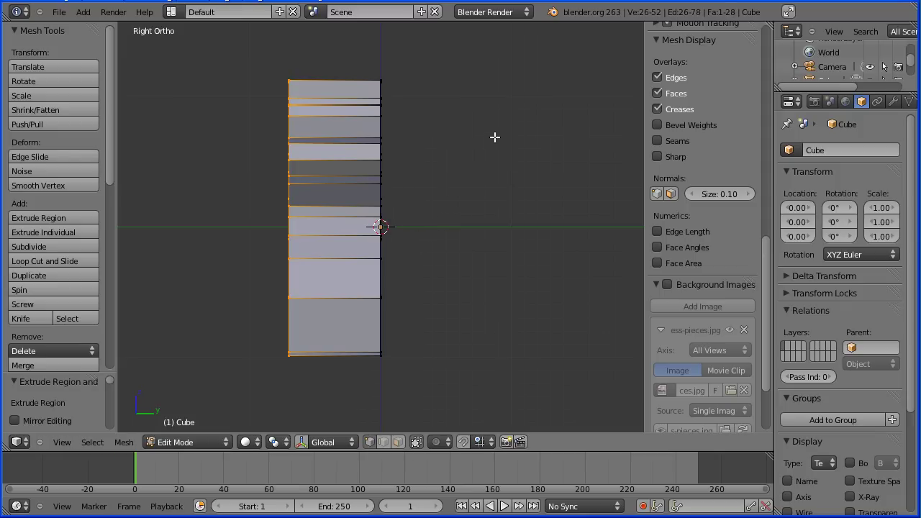
middle_click_drag(494, 137, 422, 151)
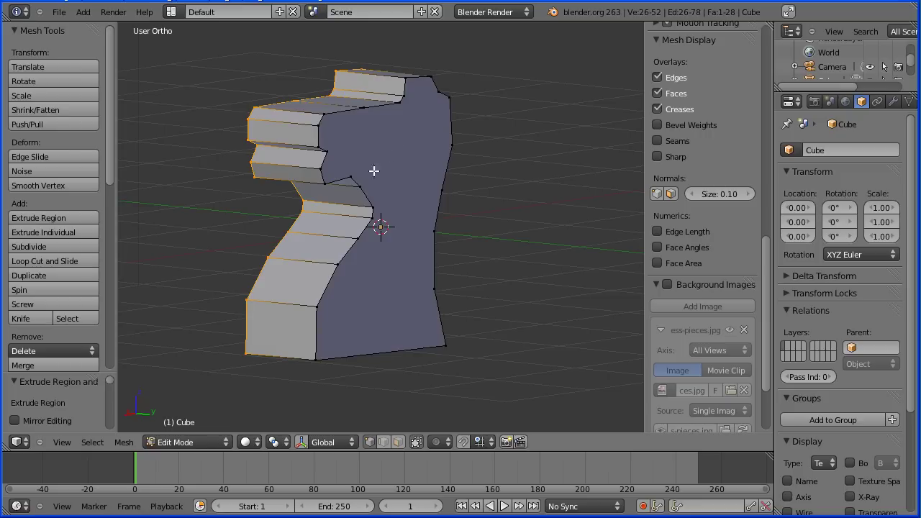
- Add a Subdivision Surface modifier and raise its View subdivisions to 3
left_click(893, 102)
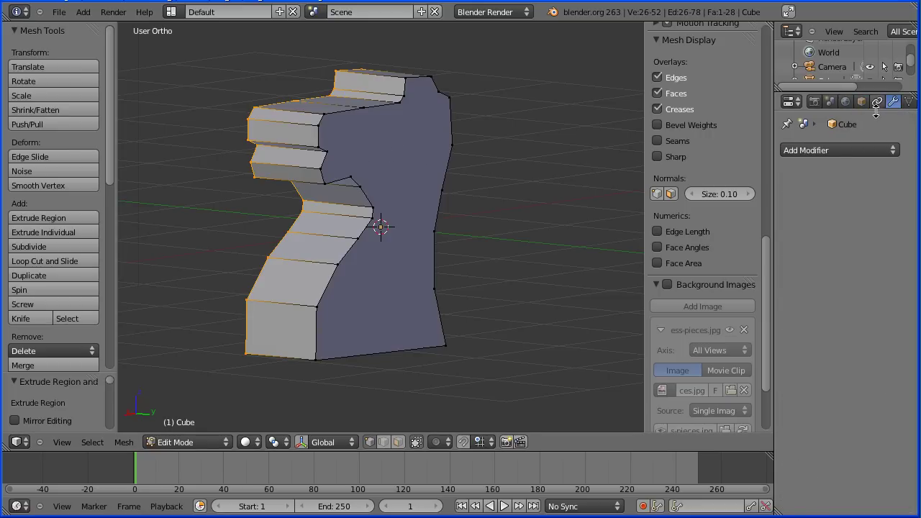
left_click(832, 151)
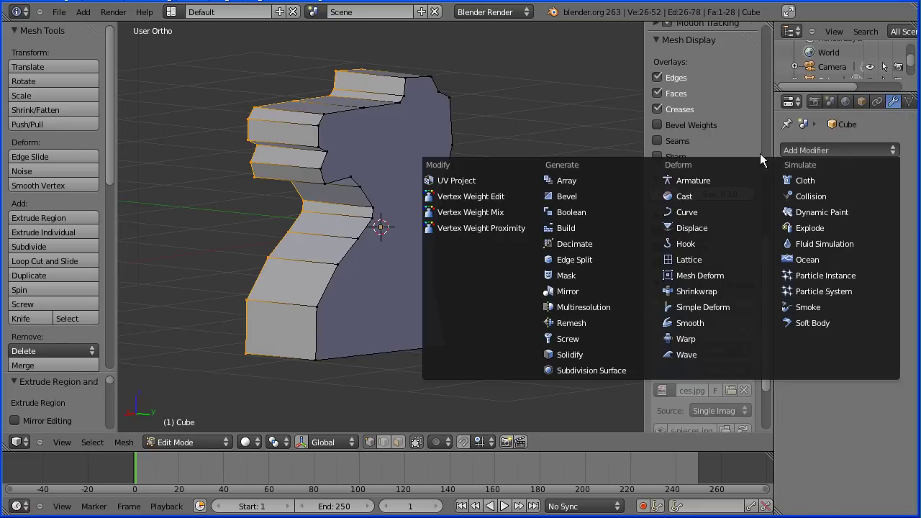
left_click(608, 369)
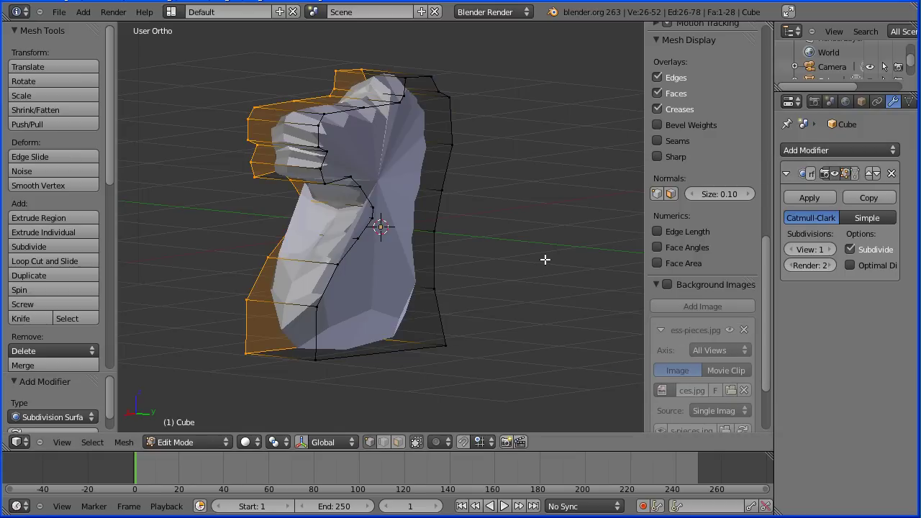
mouse_move(544, 259)
middle_mouse_down()
mouse_move(552, 252)
mouse_move(553, 266)
mouse_move(530, 269)
middle_mouse_up()
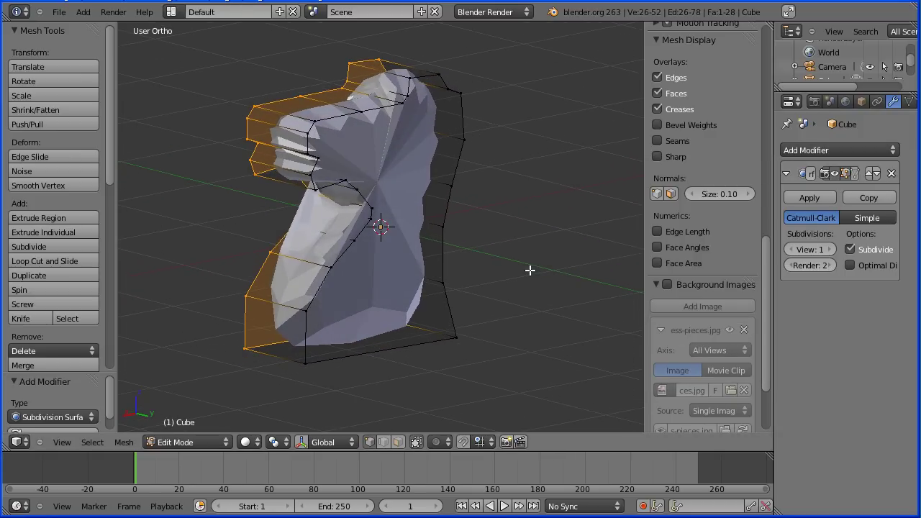
left_click(830, 250)
left_click(832, 252)
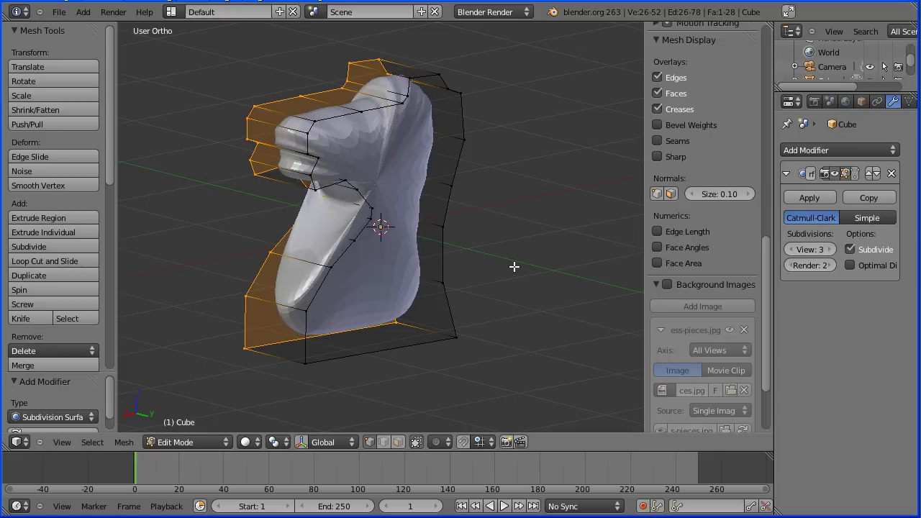
- Switch to front view and undo the extrusion back to the bare knight outline
left_click(62, 443)
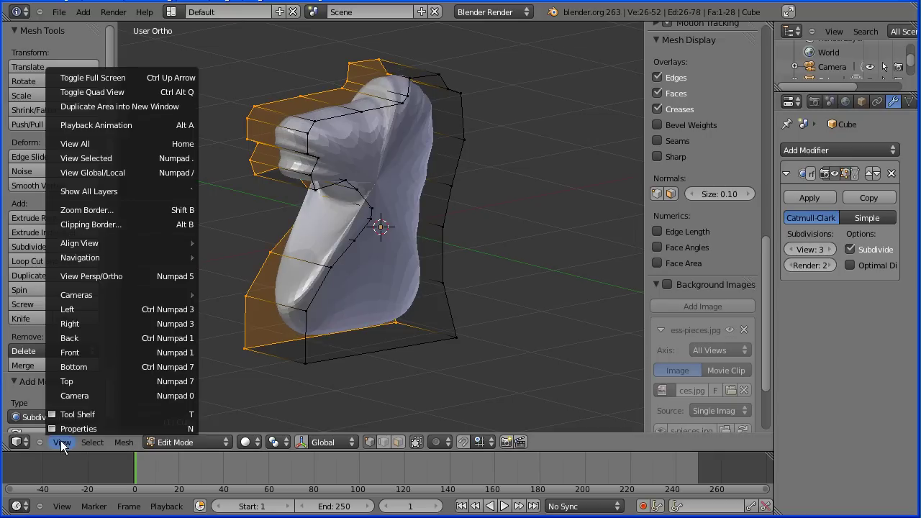
left_click(99, 353)
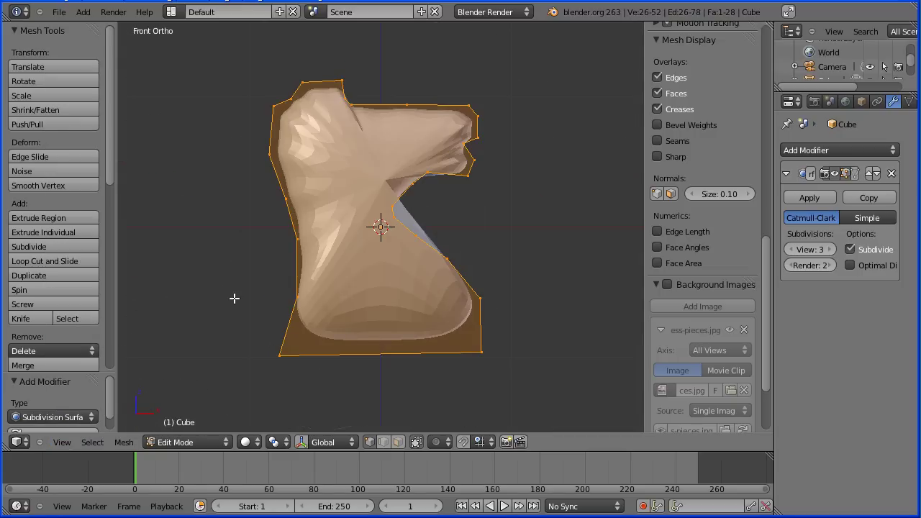
key("f")
key("ctrl+z")
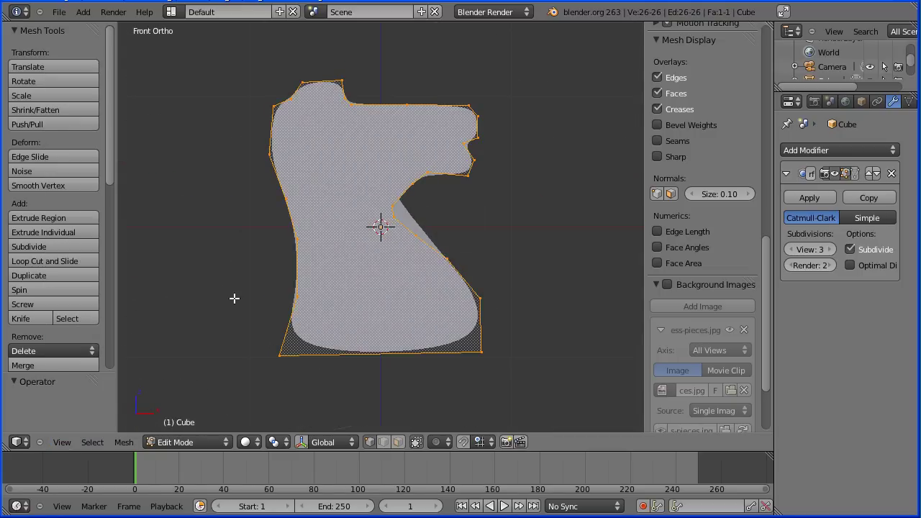
key("ctrl+z")
key("Tab")
key("Tab")
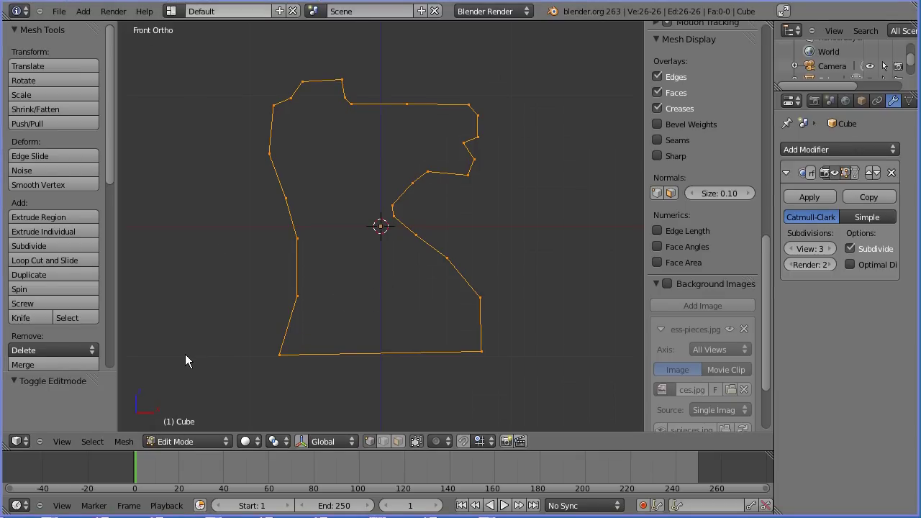
- Fill the outline with 24 triangle faces and turn off the subdivision viewport preview
left_click(124, 440)
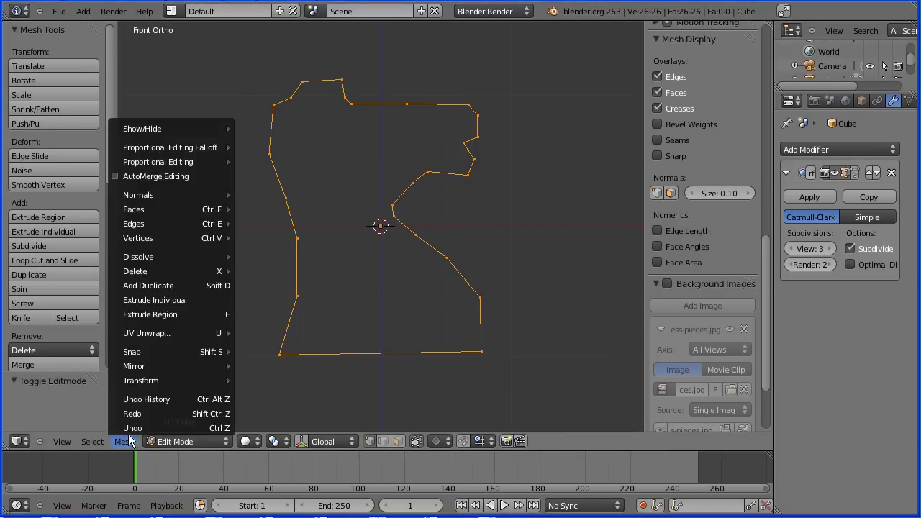
mouse_move(164, 213)
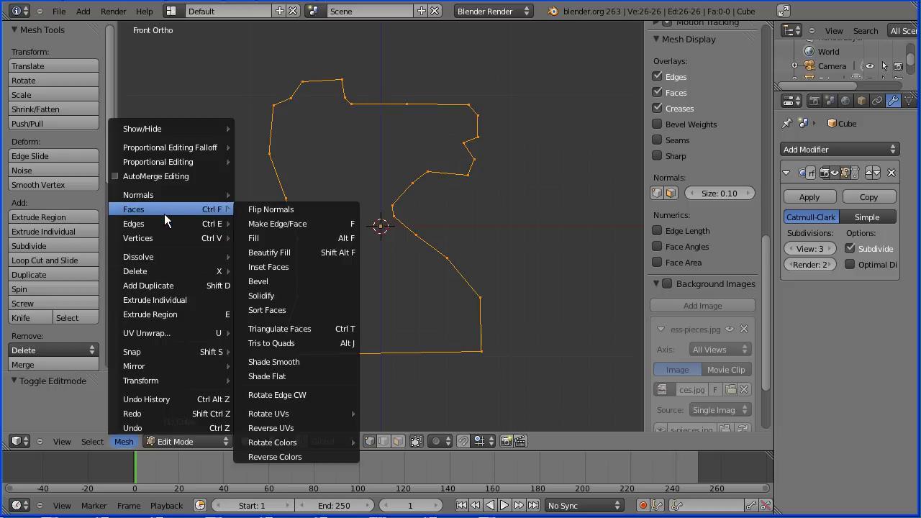
left_click(320, 240)
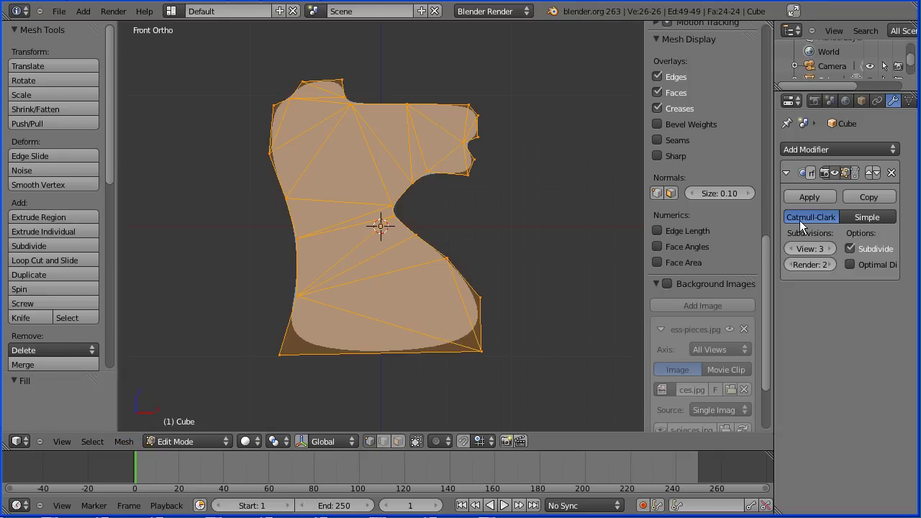
left_click(835, 174)
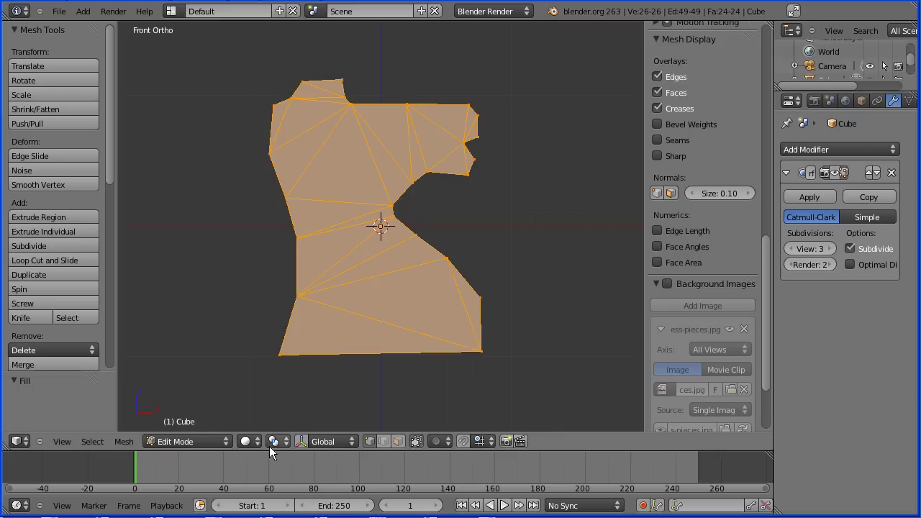
left_click(123, 441)
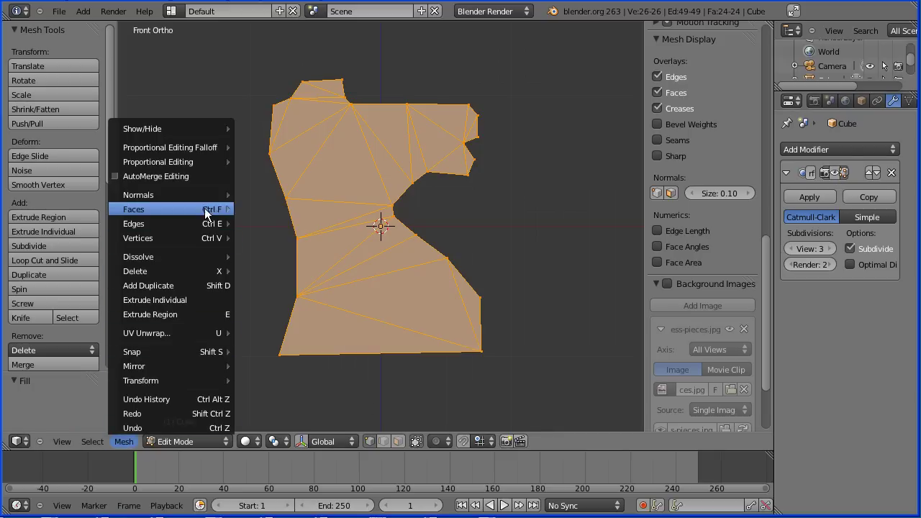
mouse_move(205, 209)
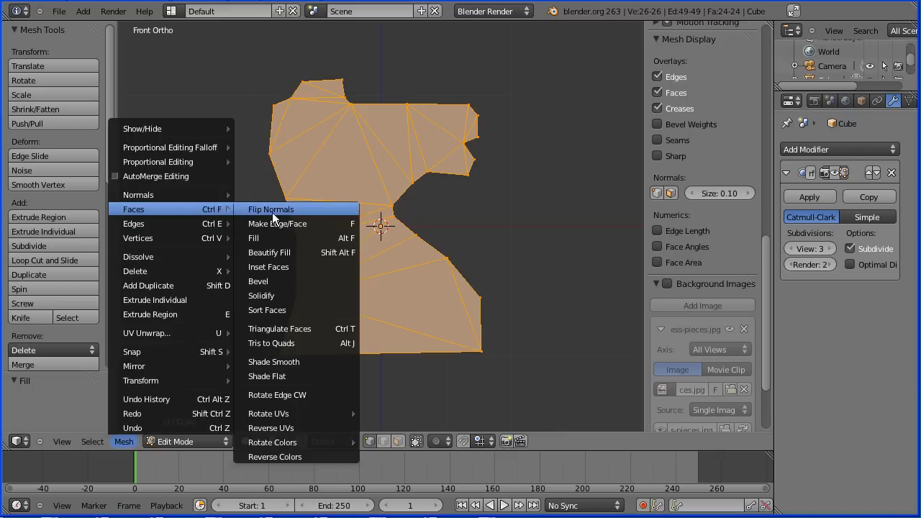
- Merge the fill triangles into quads, then undo the merge and the fill, leaving the bare 26-vertex outline
left_click(322, 342)
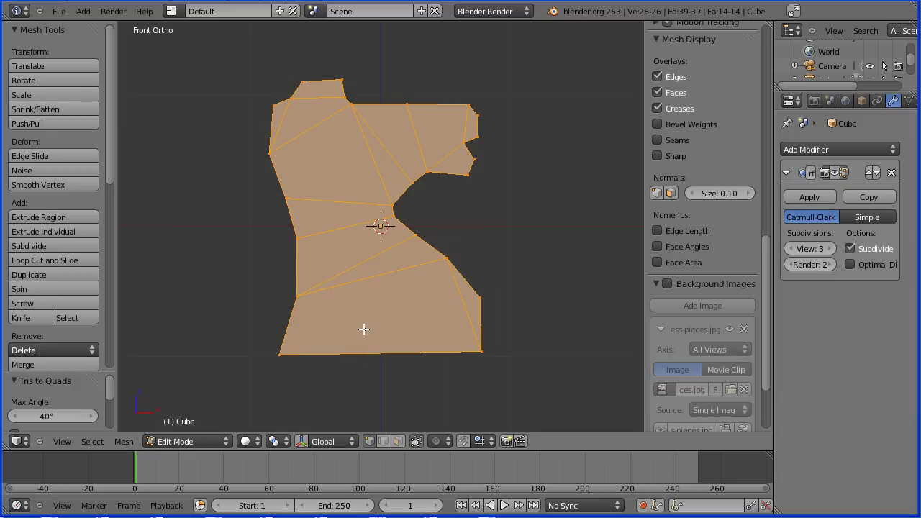
left_click(124, 442)
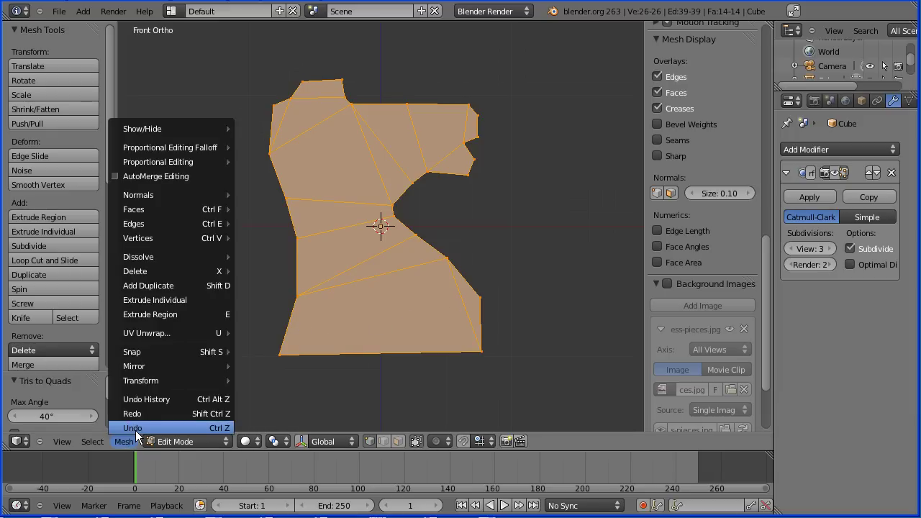
left_click(137, 429)
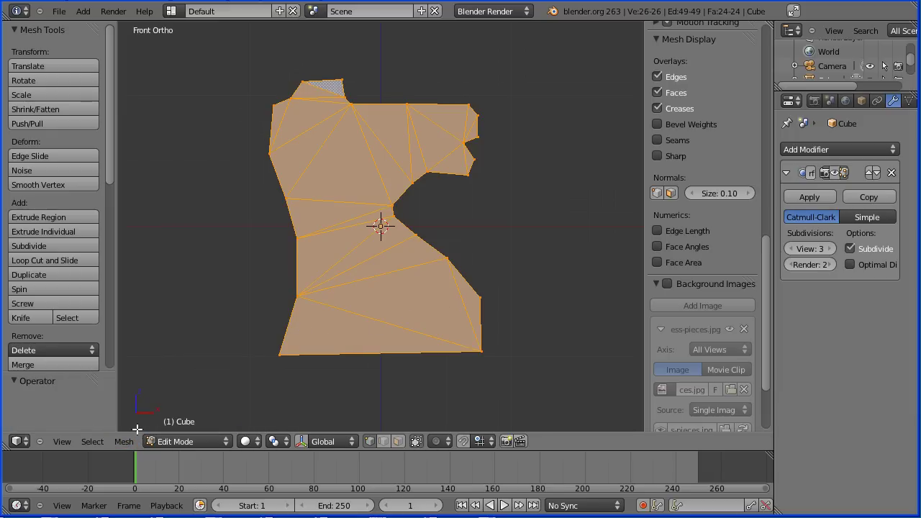
key("ctrl+z")
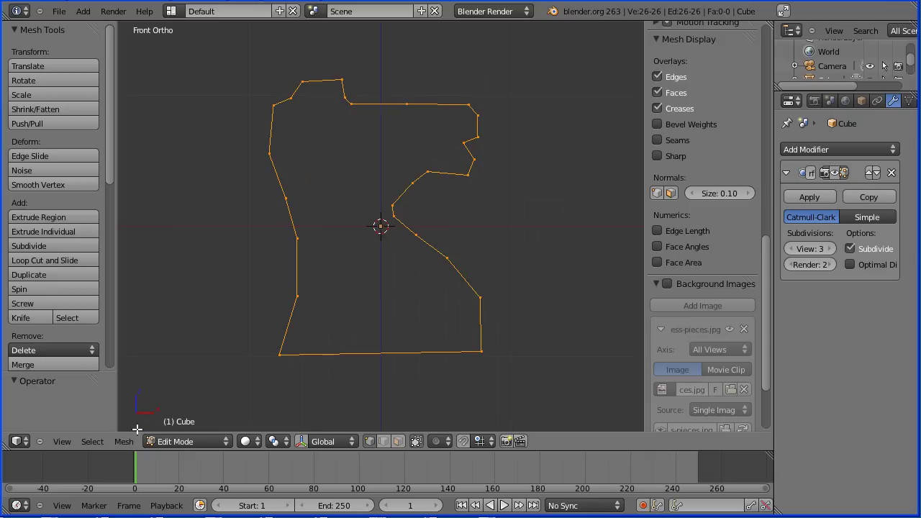
- Join the left and right outline vertices above the base with a new edge
right_click(298, 296)
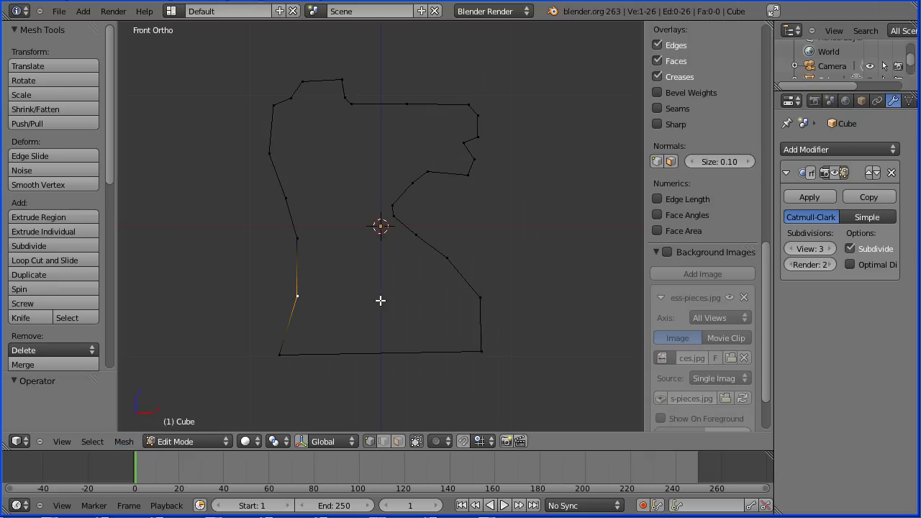
right_click(481, 298, "shift")
left_click(124, 442)
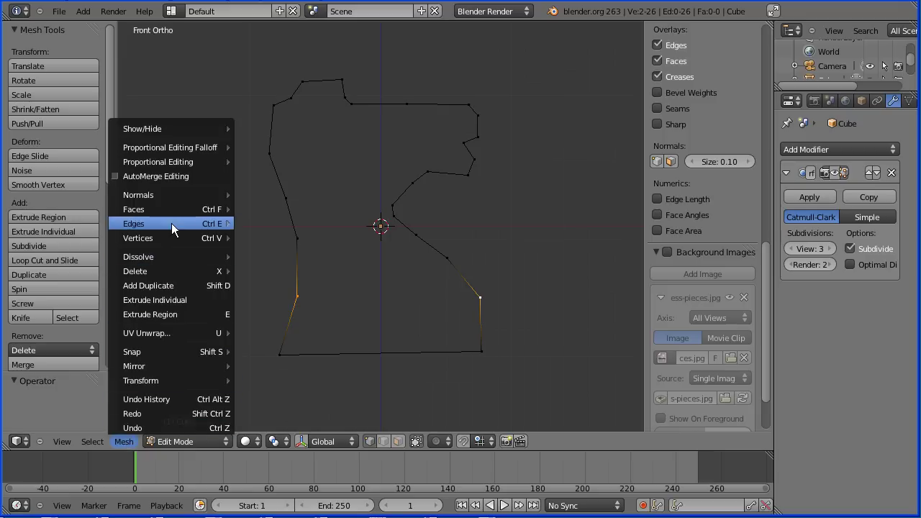
mouse_move(181, 223)
left_click(313, 225)
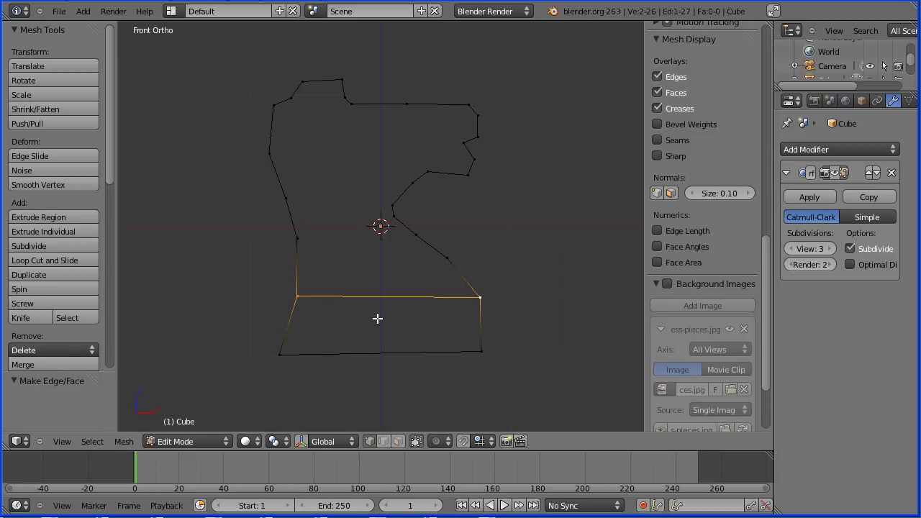
- Fill the whole outline and merge its triangles into quads, giving 14 faces
key("a")
key("a")
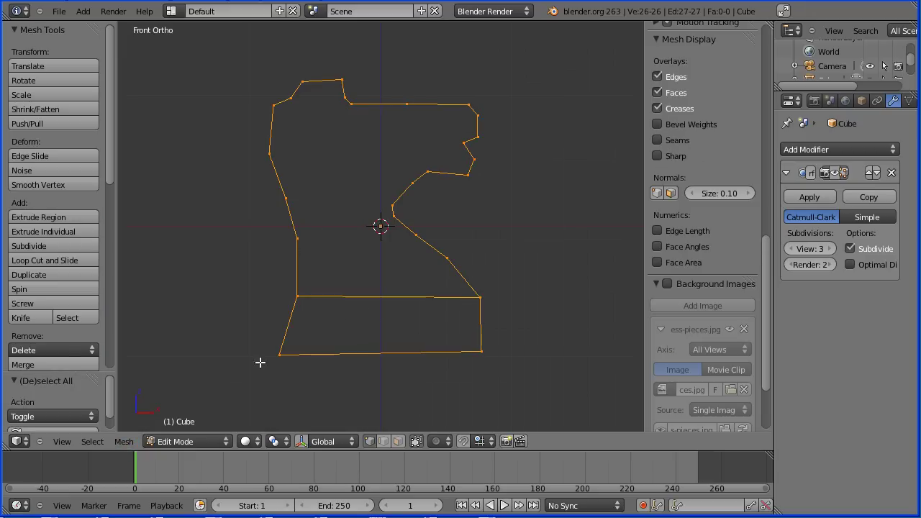
left_click(118, 441)
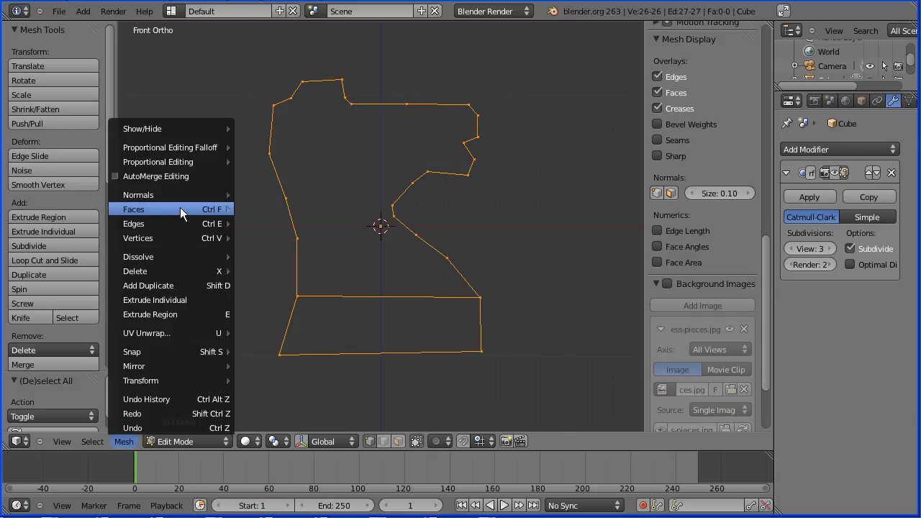
mouse_move(180, 209)
left_click(266, 236)
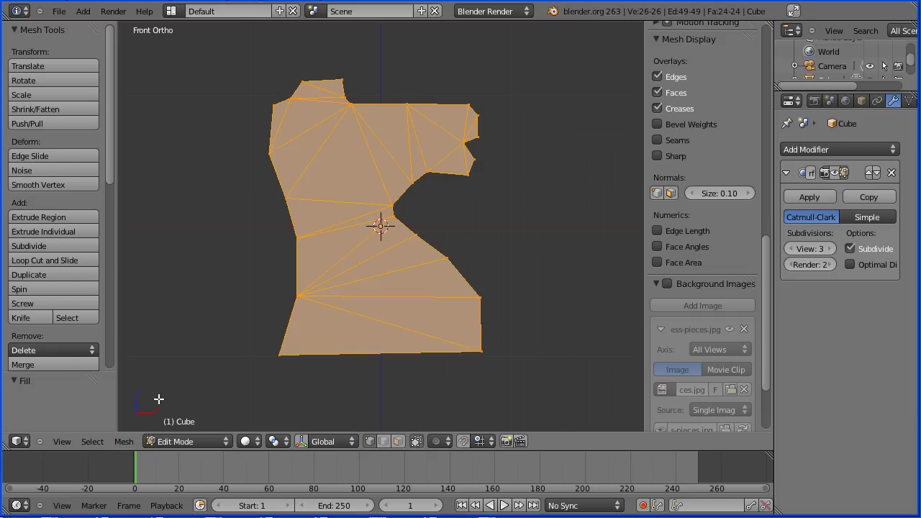
left_click(123, 441)
mouse_move(162, 210)
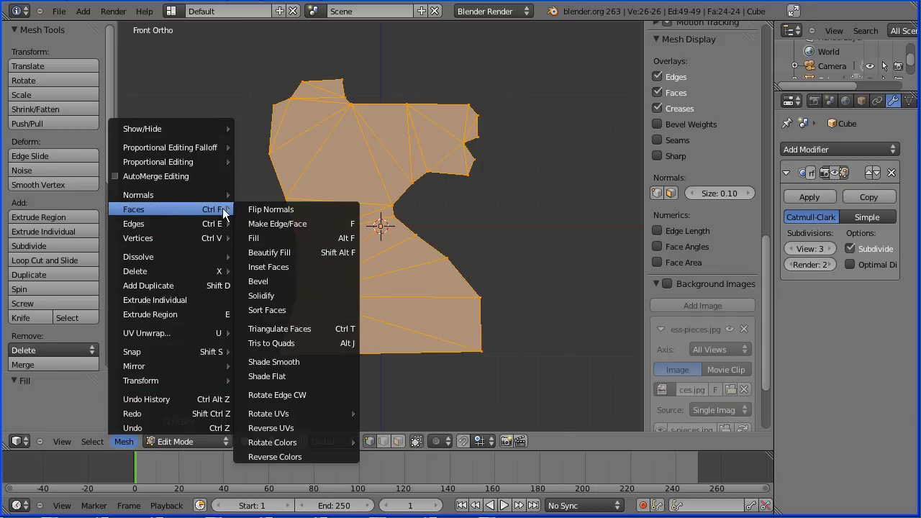
left_click(310, 347)
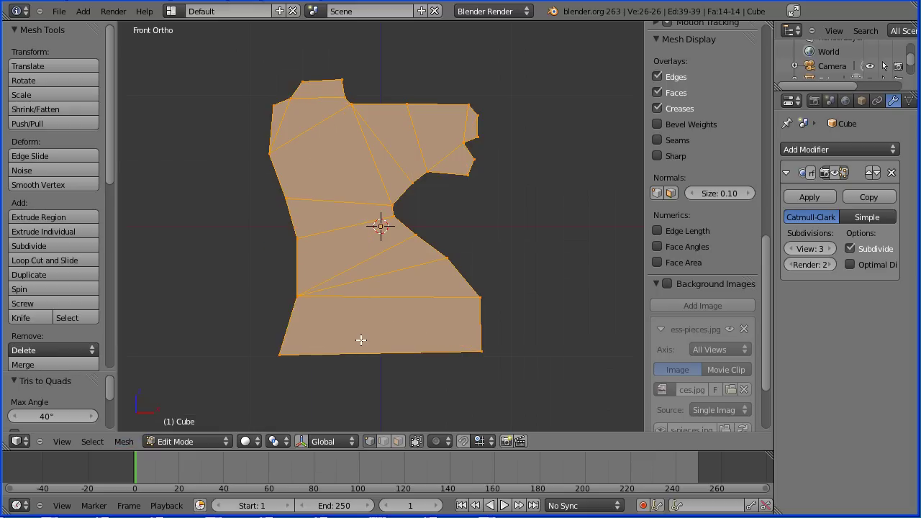
key("Tab")
key("Tab")
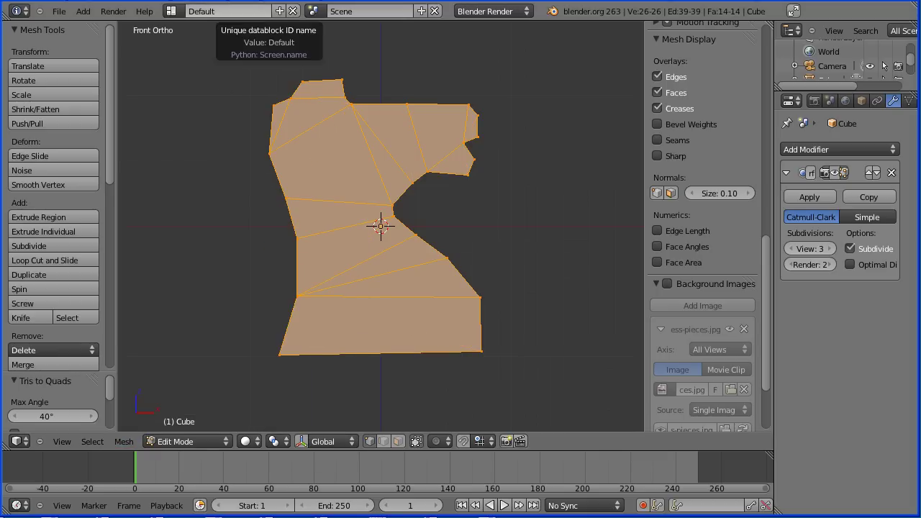
left_click(64, 442)
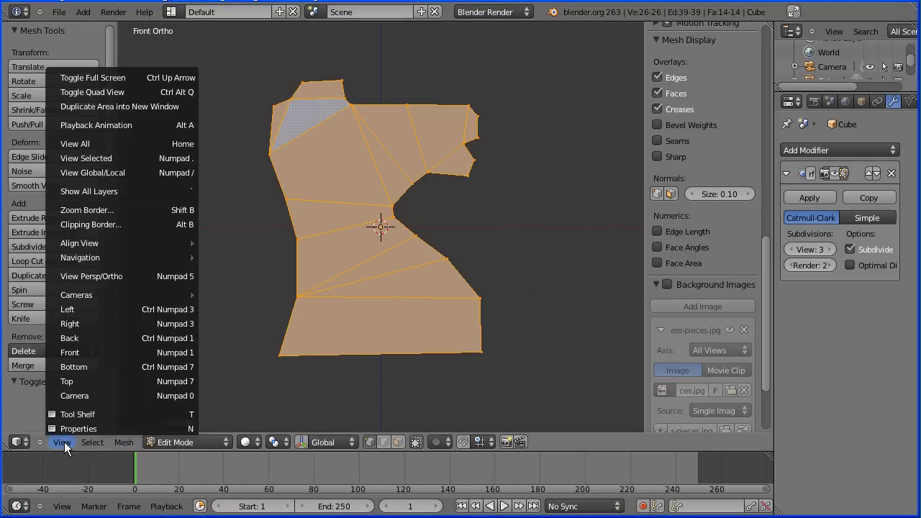
- From the right view, extrude the flat knight to a depth of 0.7
left_click(134, 322)
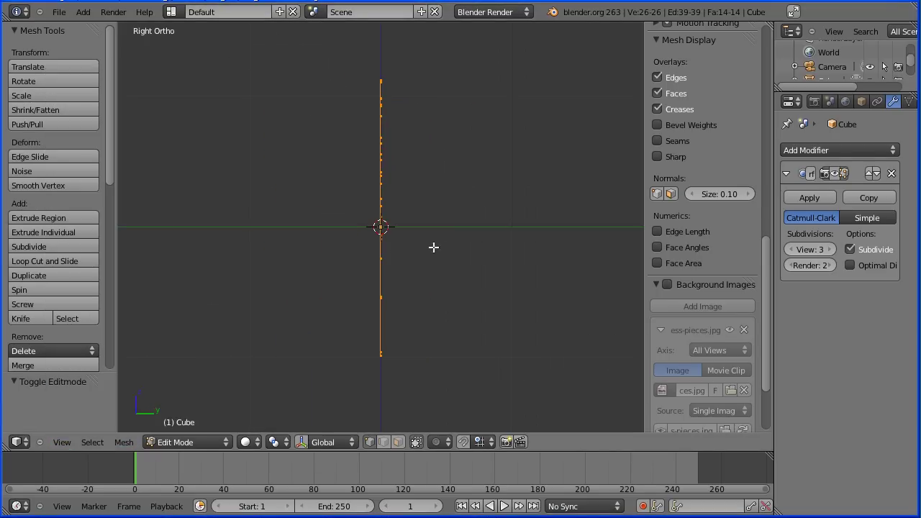
key("e")
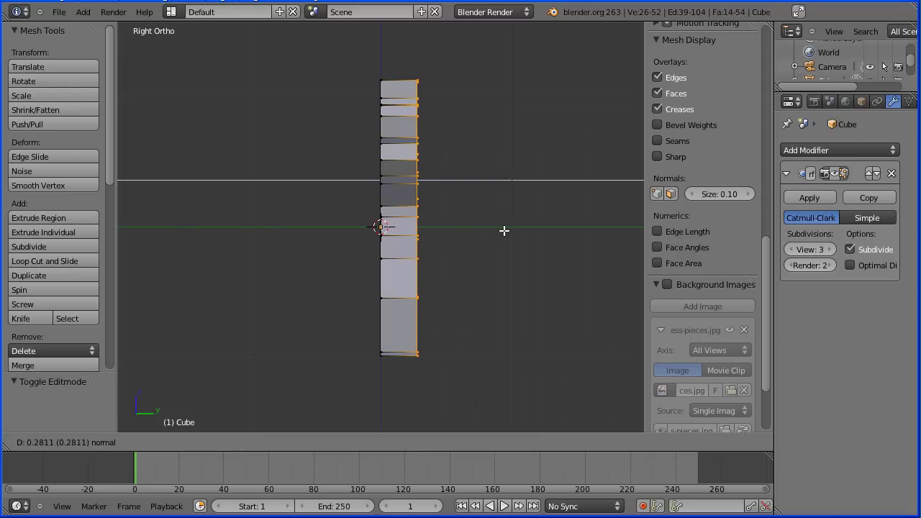
type("0.7")
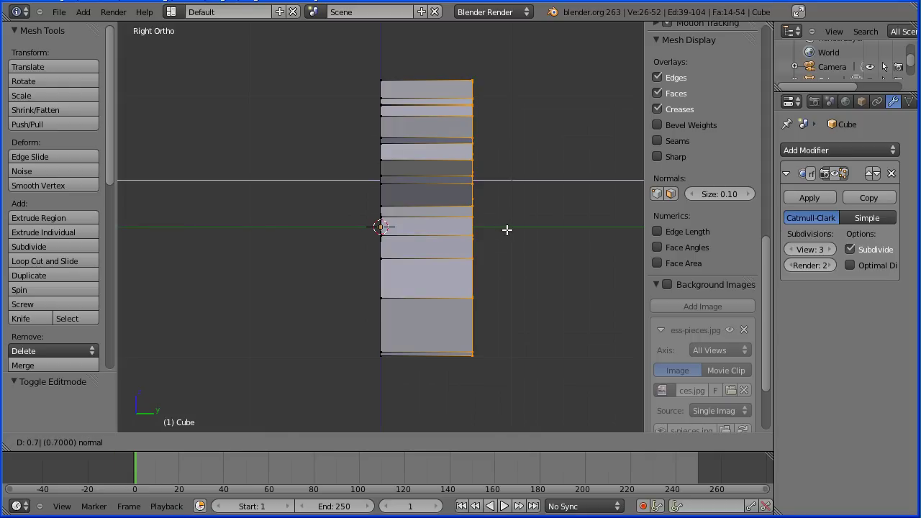
key("Return")
middle_click_drag(540, 179, 445, 208)
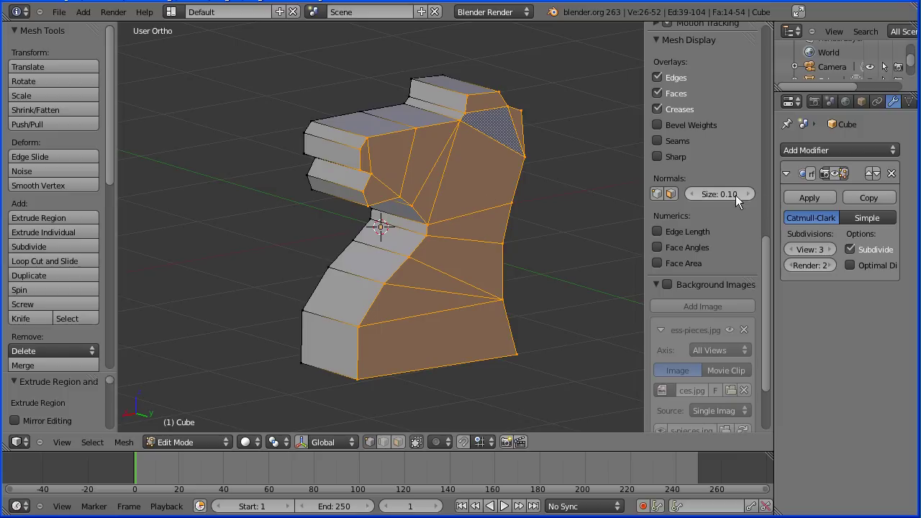
- Show the subdivision surface in edit mode, testing viewport levels 1 through 3 and settling on 3
left_click(833, 172)
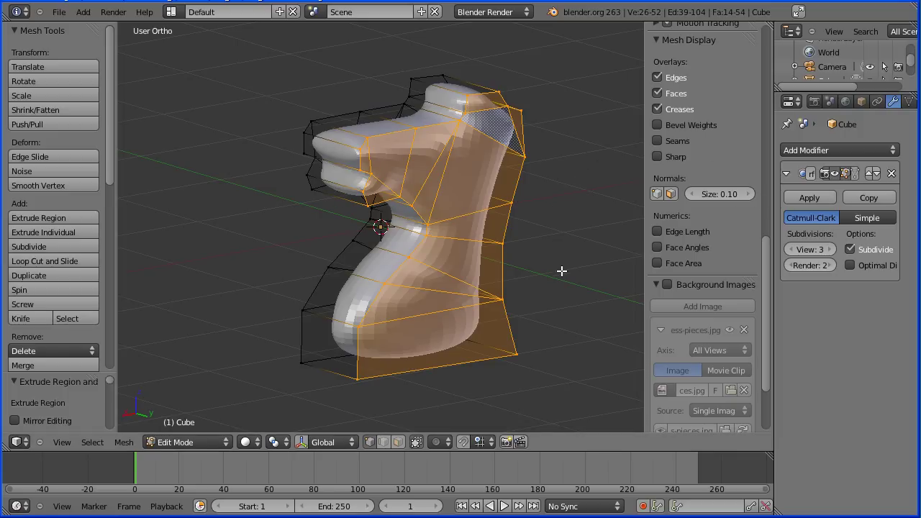
left_click(791, 249)
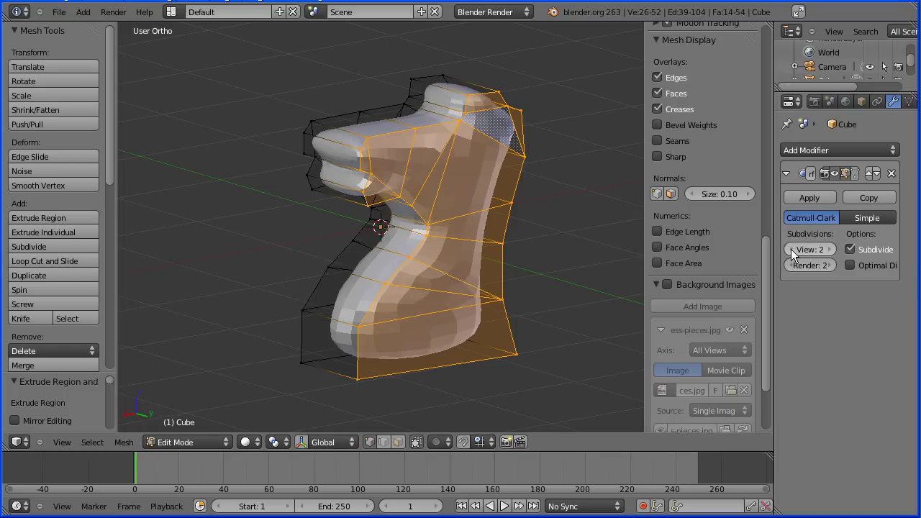
left_click(791, 249)
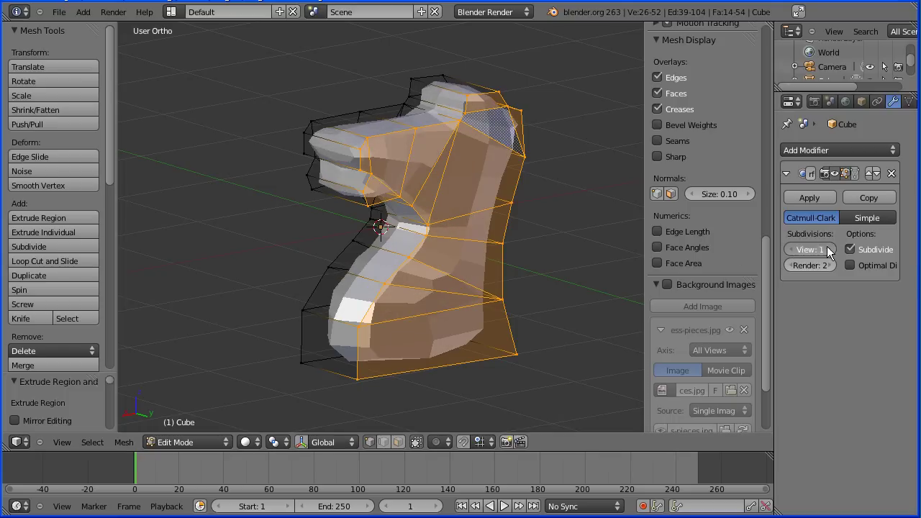
left_click(830, 250)
left_click(830, 249)
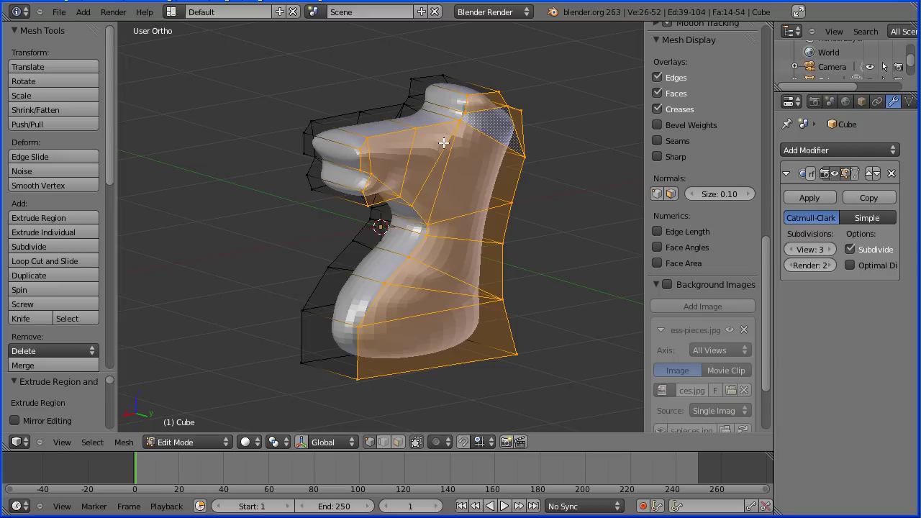
key("Tab")
key("Tab")
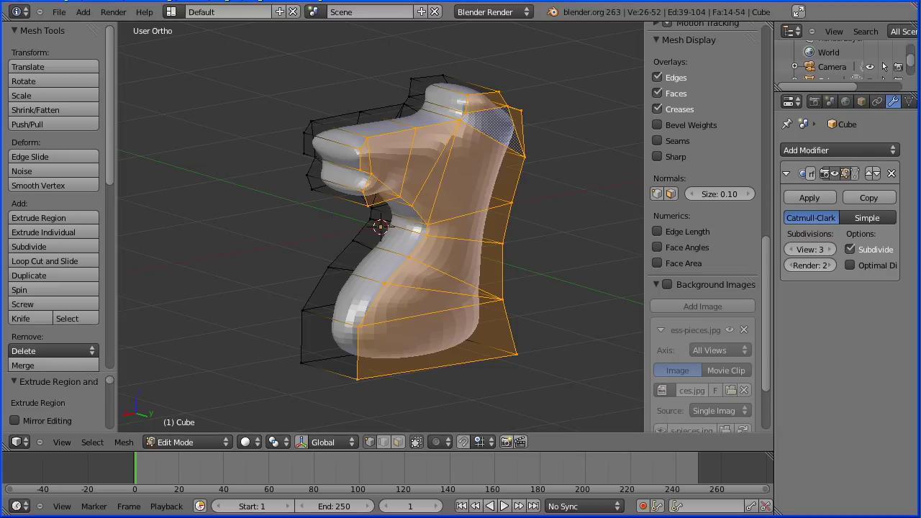
left_click(78, 264)
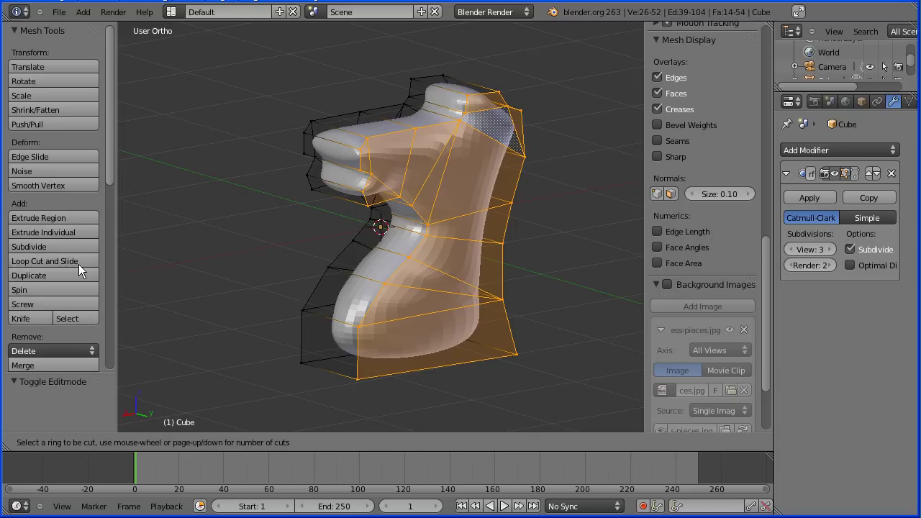
- Add an edge loop and slide it down to sit just above the knight's bottom edge
left_click(293, 340)
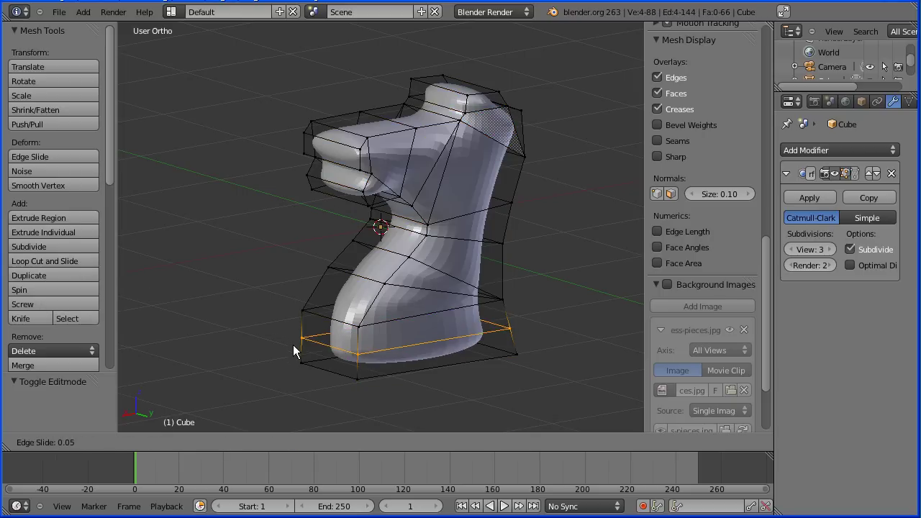
left_click(285, 386)
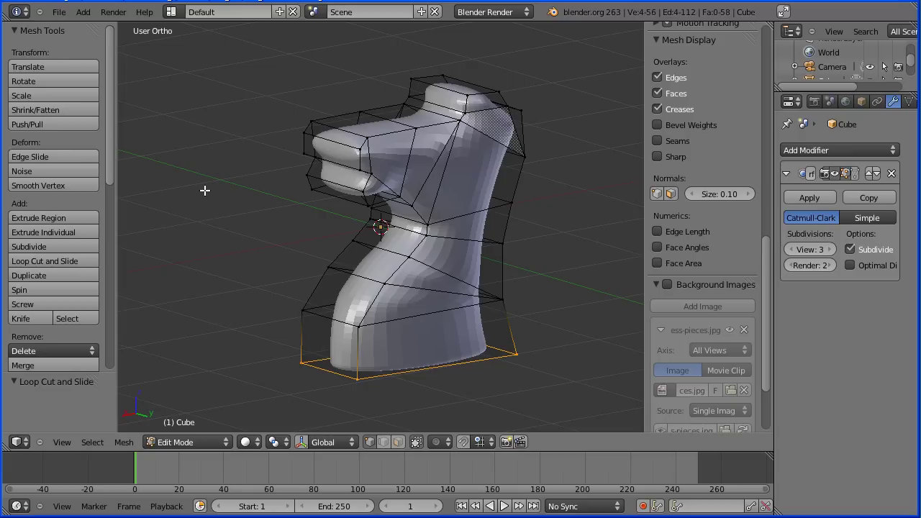
left_click(383, 441)
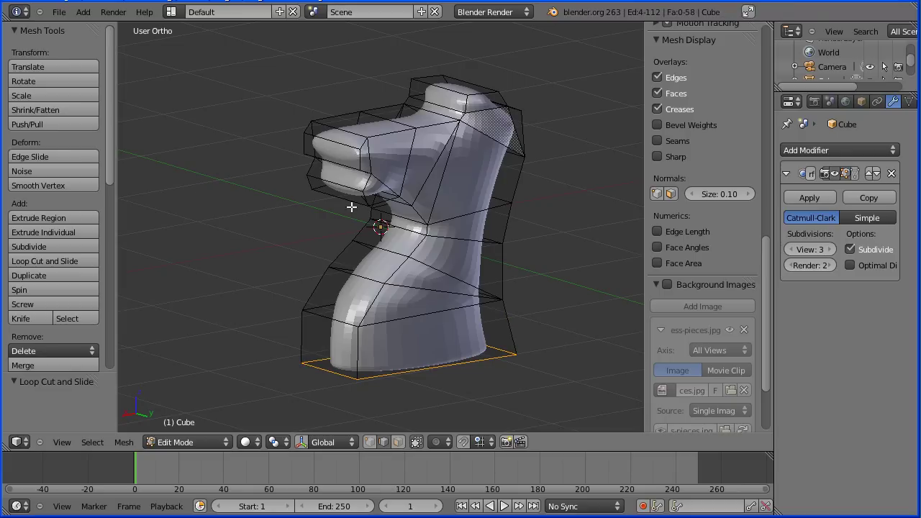
- Scale the nose edge to 0.699 with proportional editing and a reduced falloff radius
right_click(338, 165)
middle_click_drag(267, 152, 362, 294)
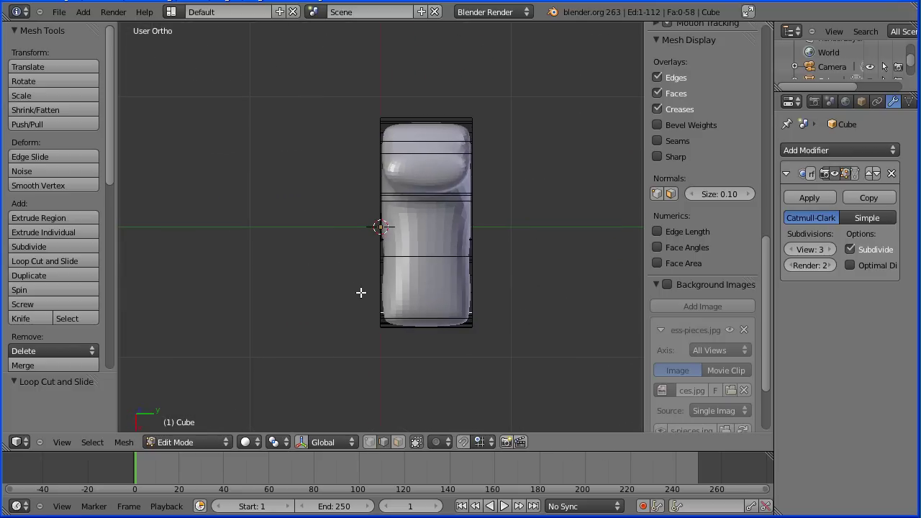
left_click(440, 444)
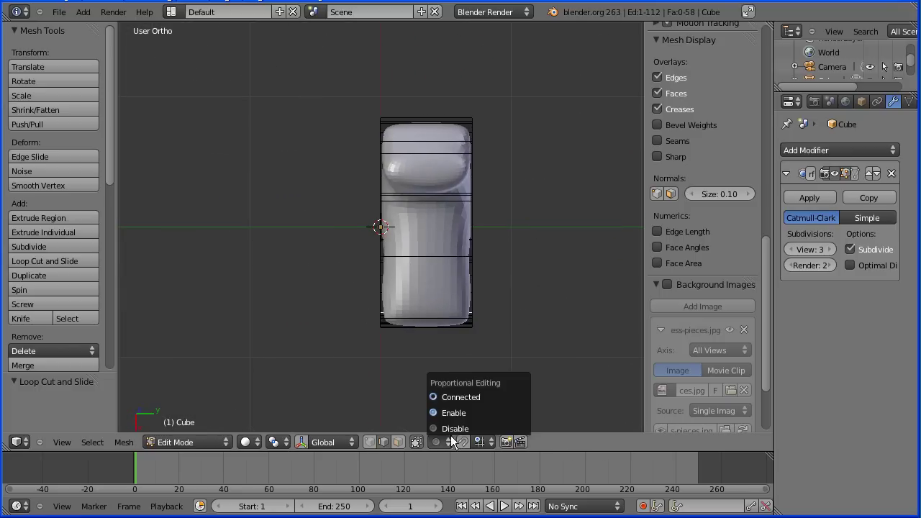
left_click(498, 416)
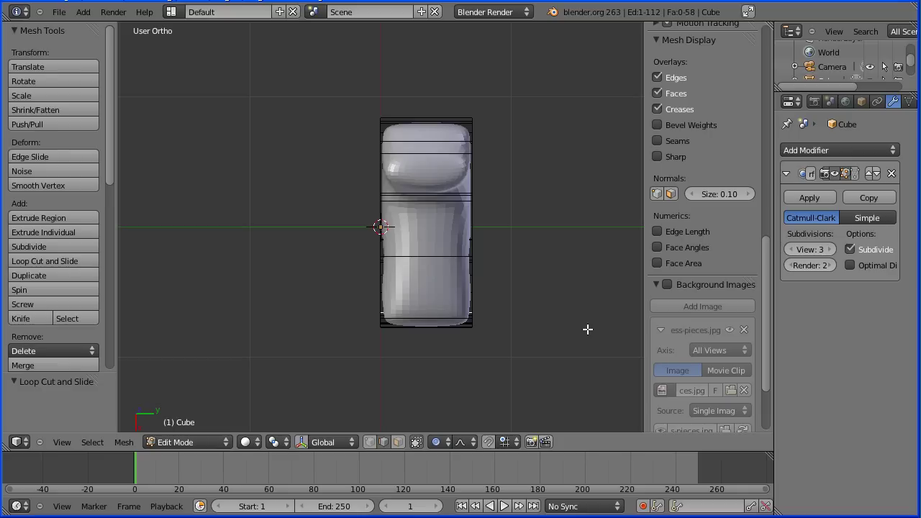
key("s")
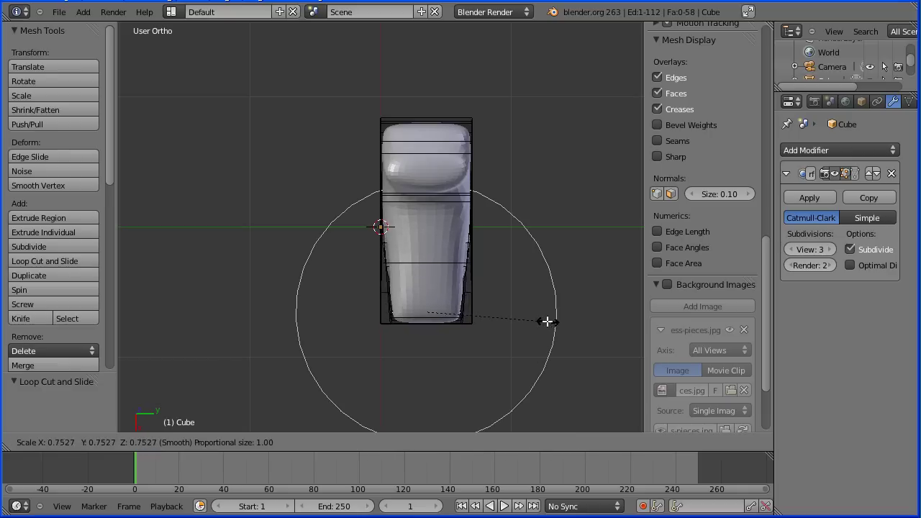
scroll(539, 320, "up", 2)
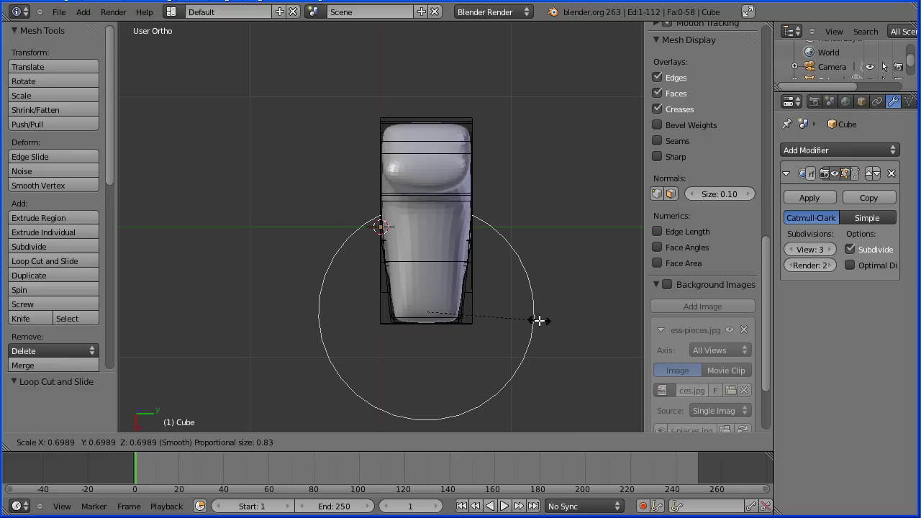
left_click(539, 320)
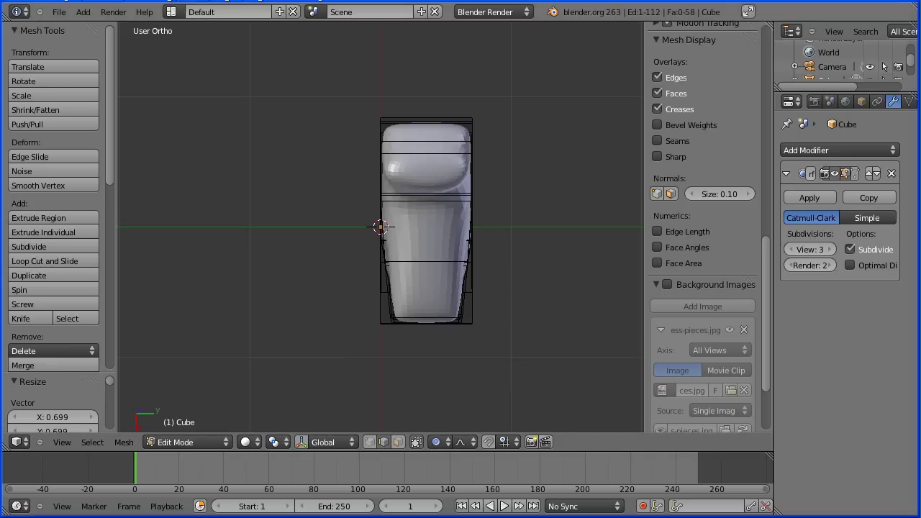
key("Tab")
key("Tab")
middle_click_drag(332, 290, 320, 286)
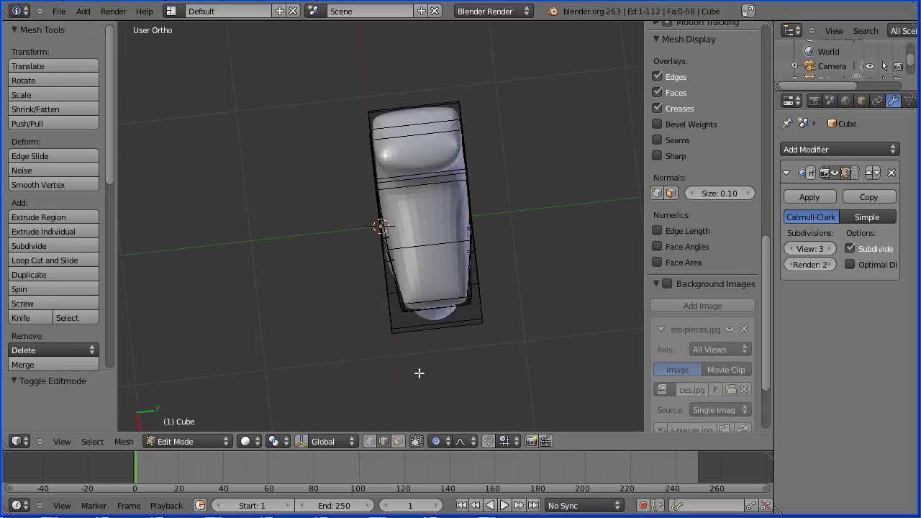
middle_click_drag(419, 372, 345, 258)
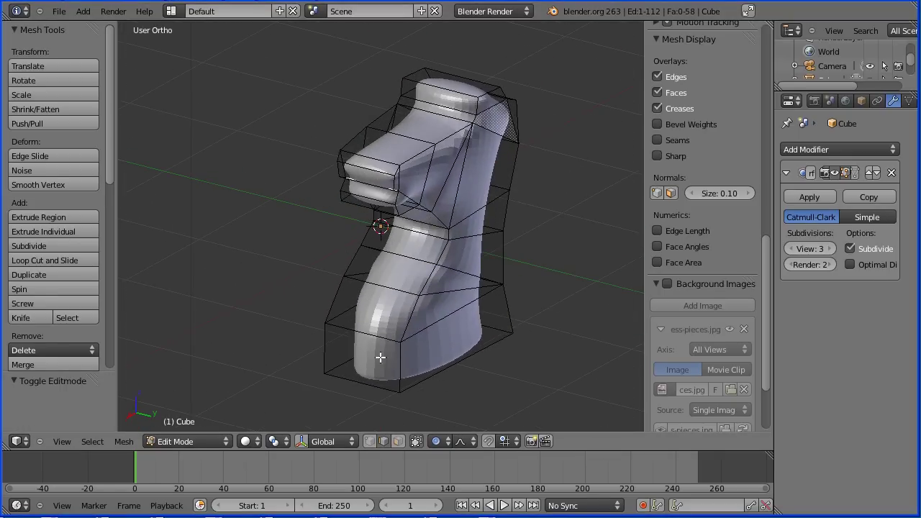